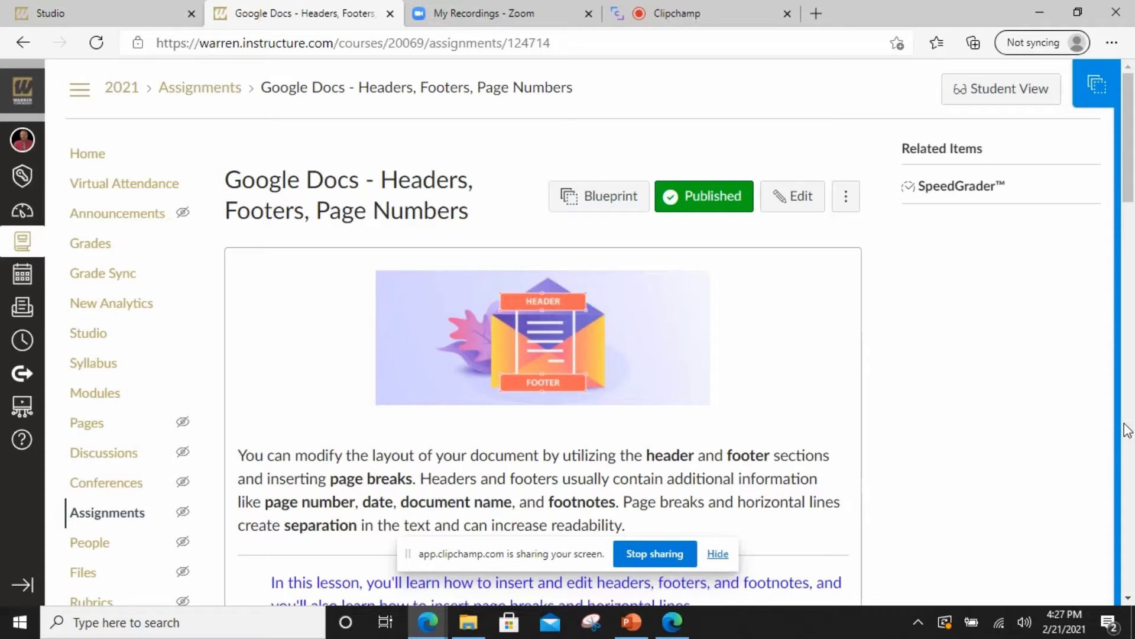
Review the Headers, Footers, Page Numbers assignment down to the task list and open its linked example file
scroll(1127, 430, "down", 2)
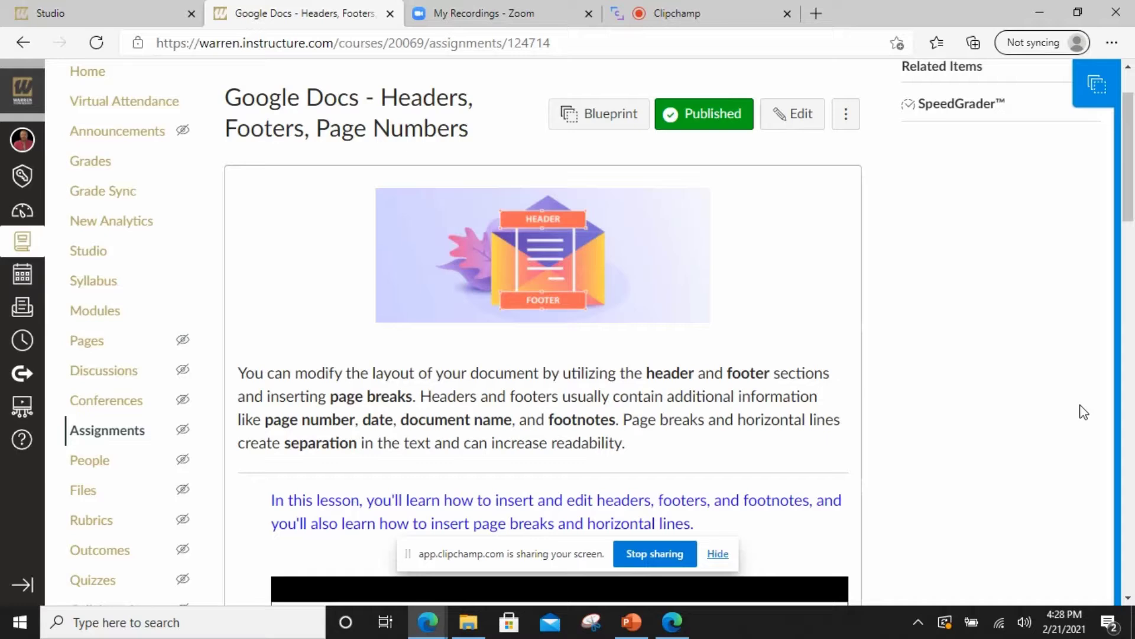
scroll(1082, 412, "down", 2)
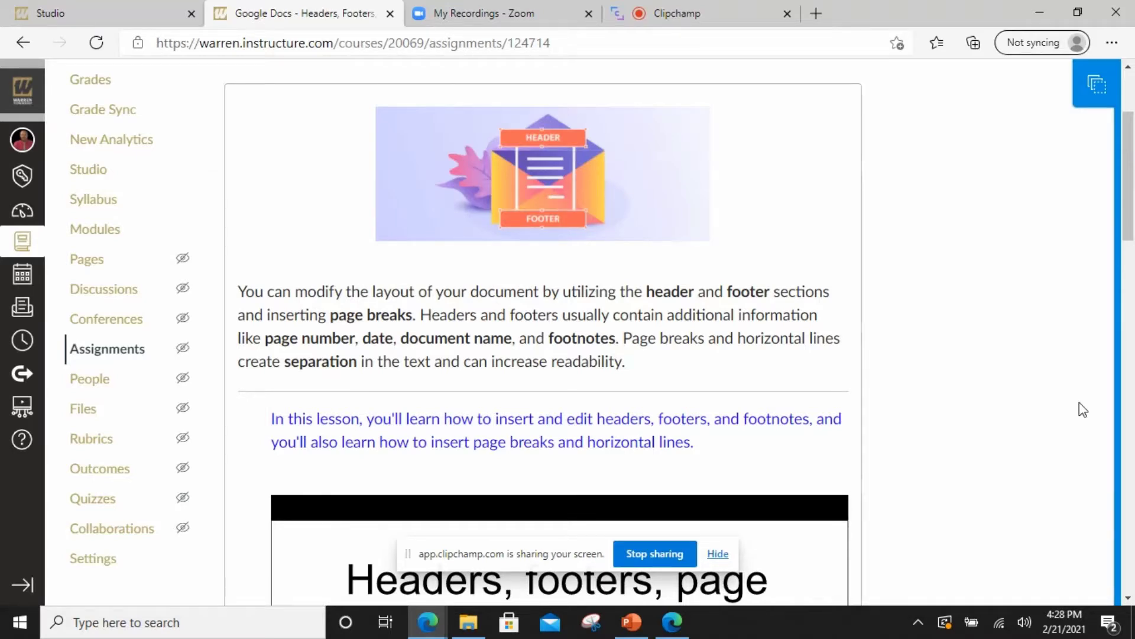
scroll(1081, 408, "down", 3)
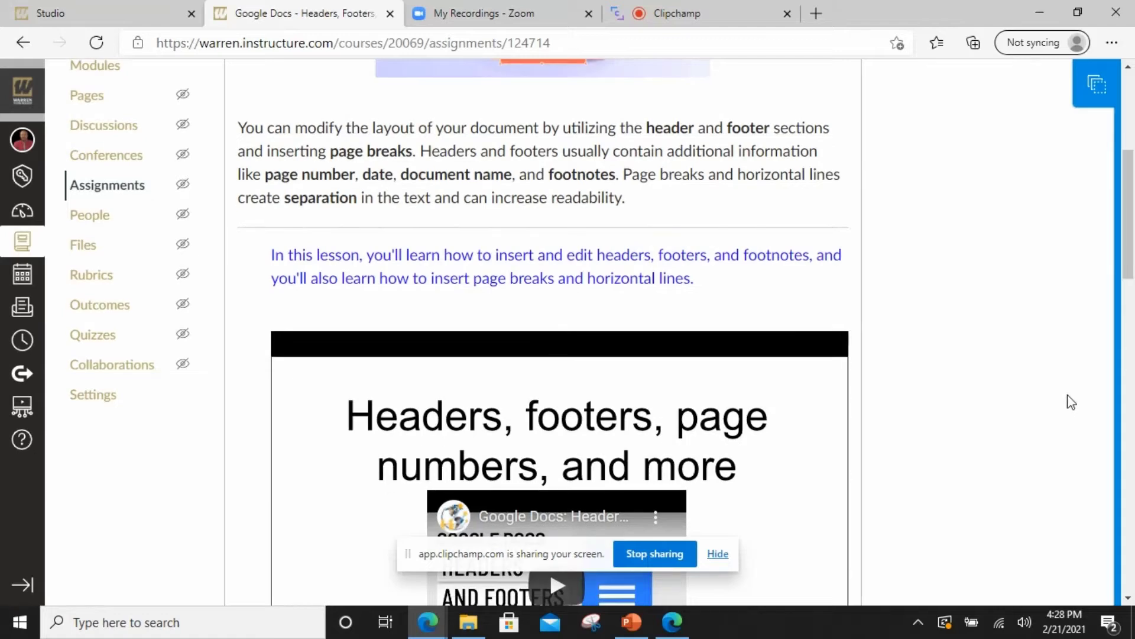
scroll(1072, 402, "down", 9)
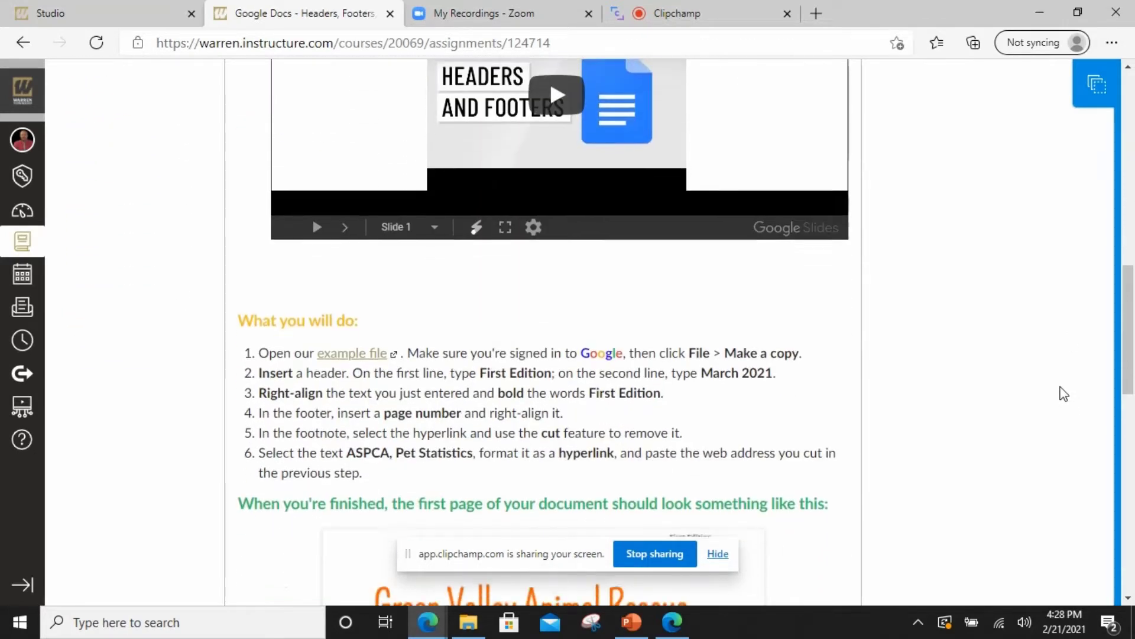
scroll(1063, 394, "down", 1)
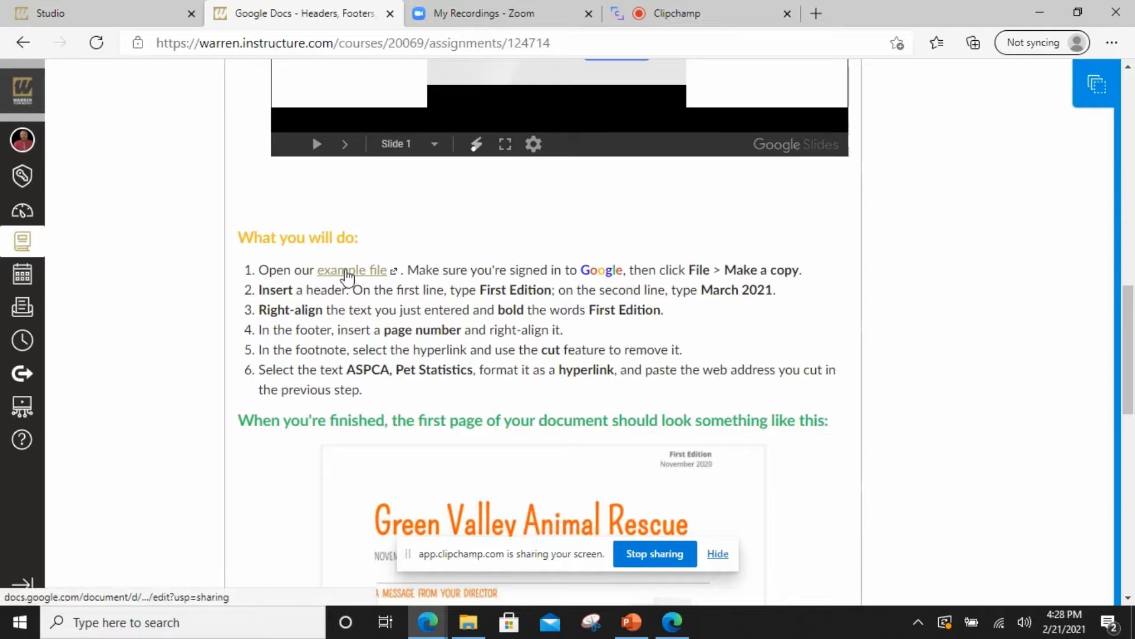
left_click(347, 271)
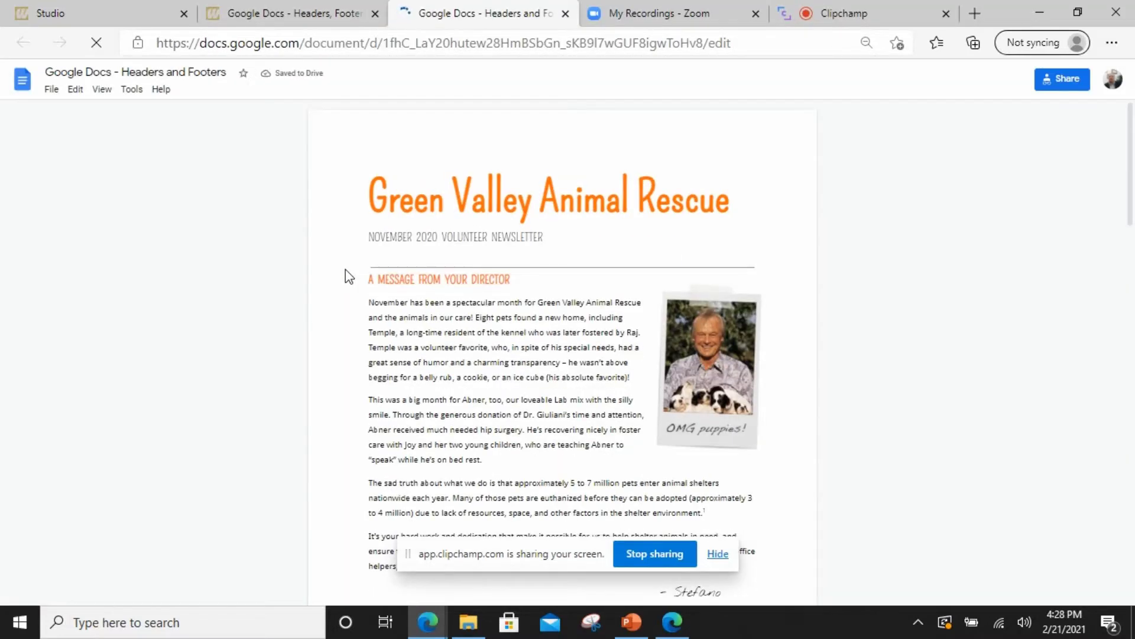
Make a copy of the document in My Drive, replacing "Copy of" in its name with the owner's surname and "Ex -"
left_click(50, 91)
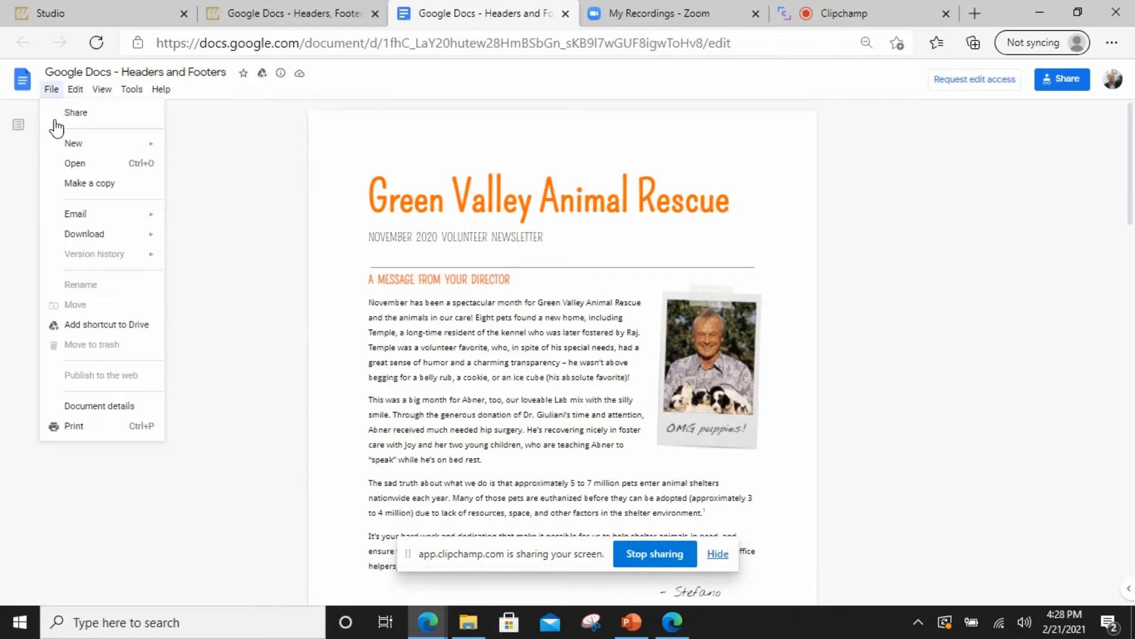
left_click(78, 182)
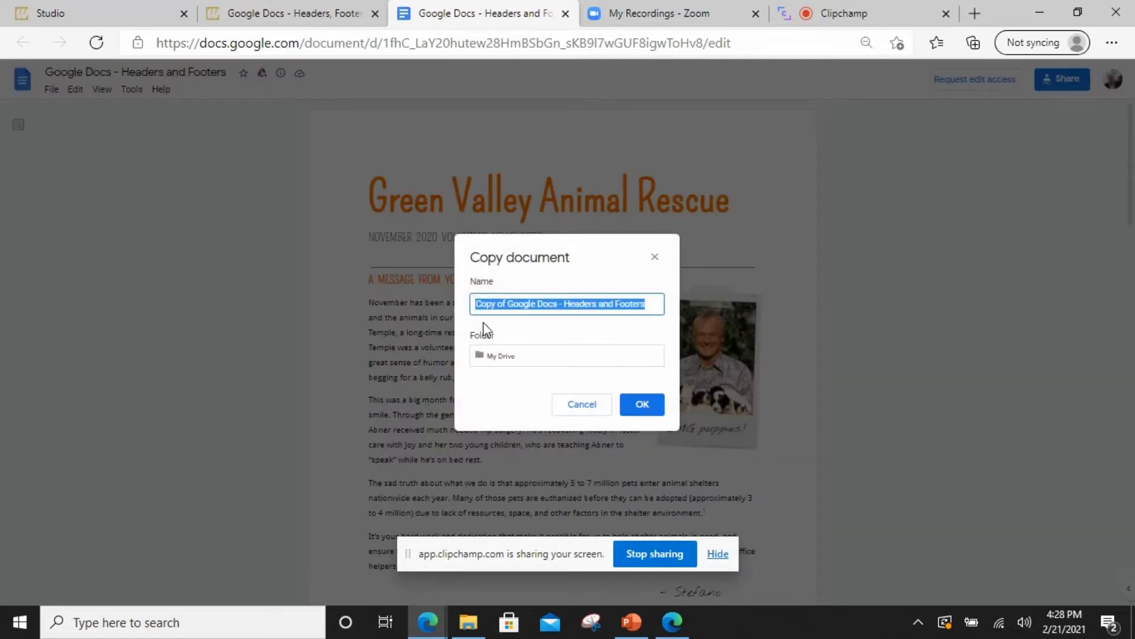
left_click(510, 305)
left_click_drag(507, 304, 475, 303)
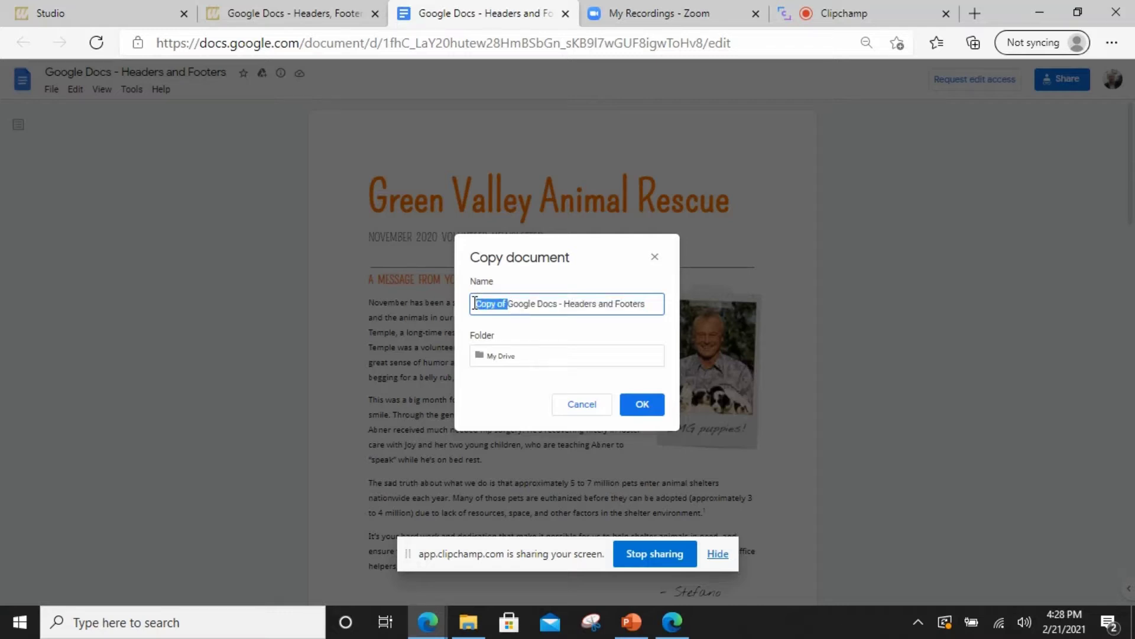
type("Paxson E")
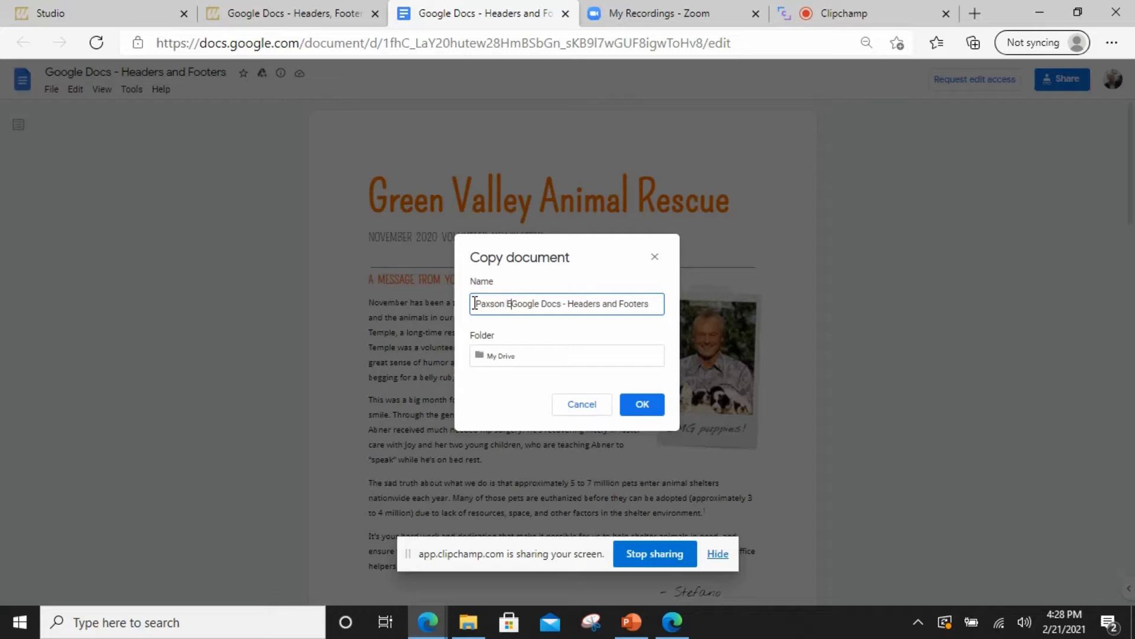
type("x -")
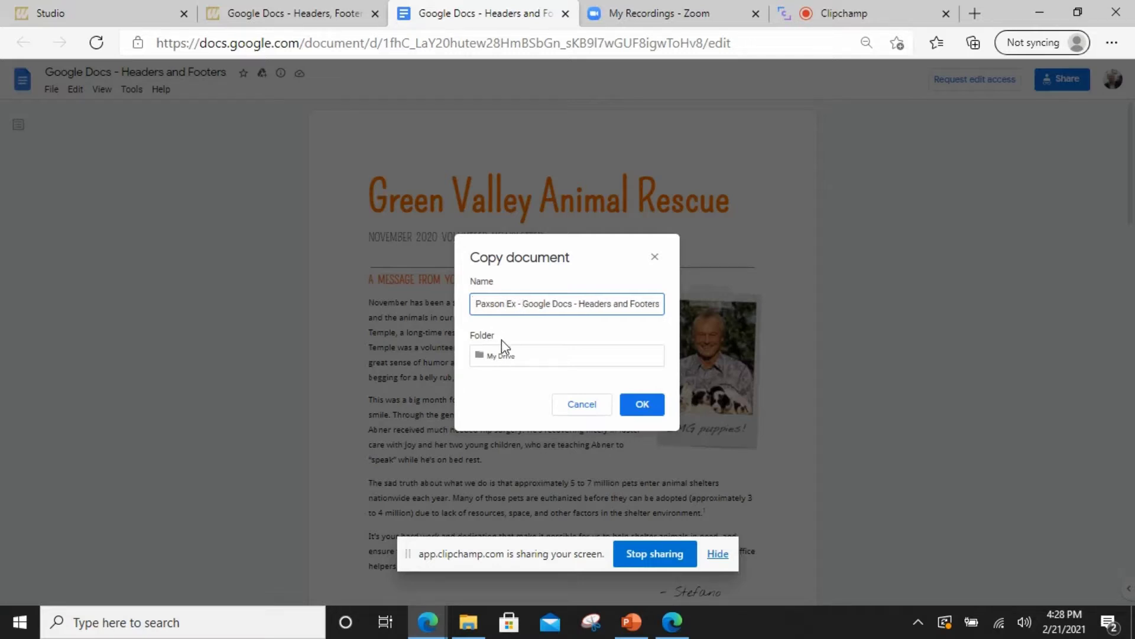
left_click(509, 357)
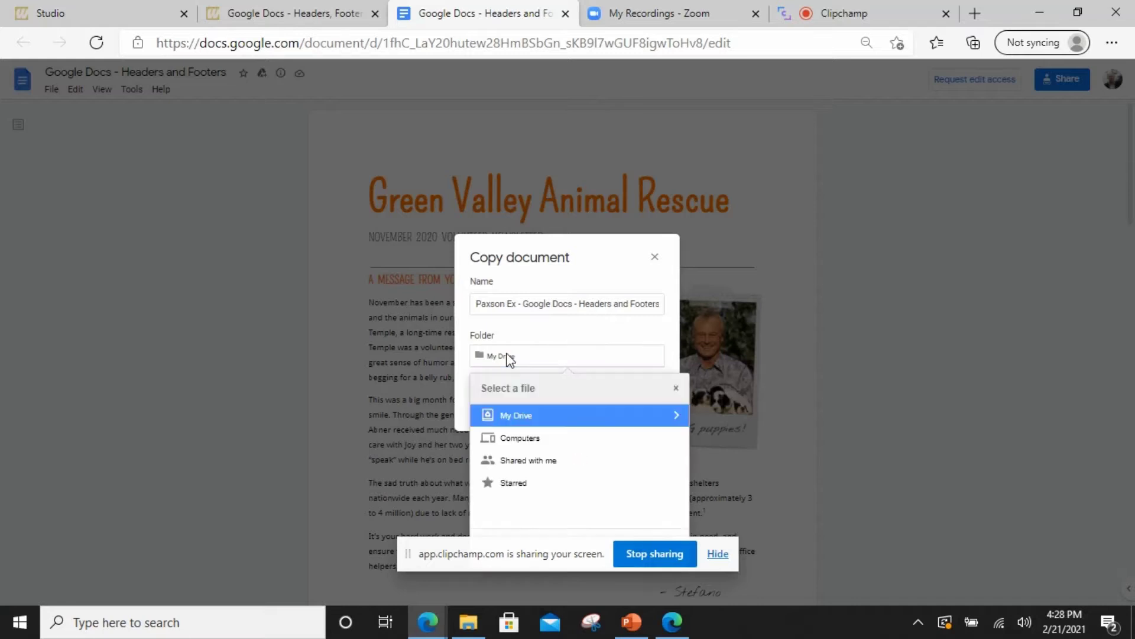
left_click(677, 416)
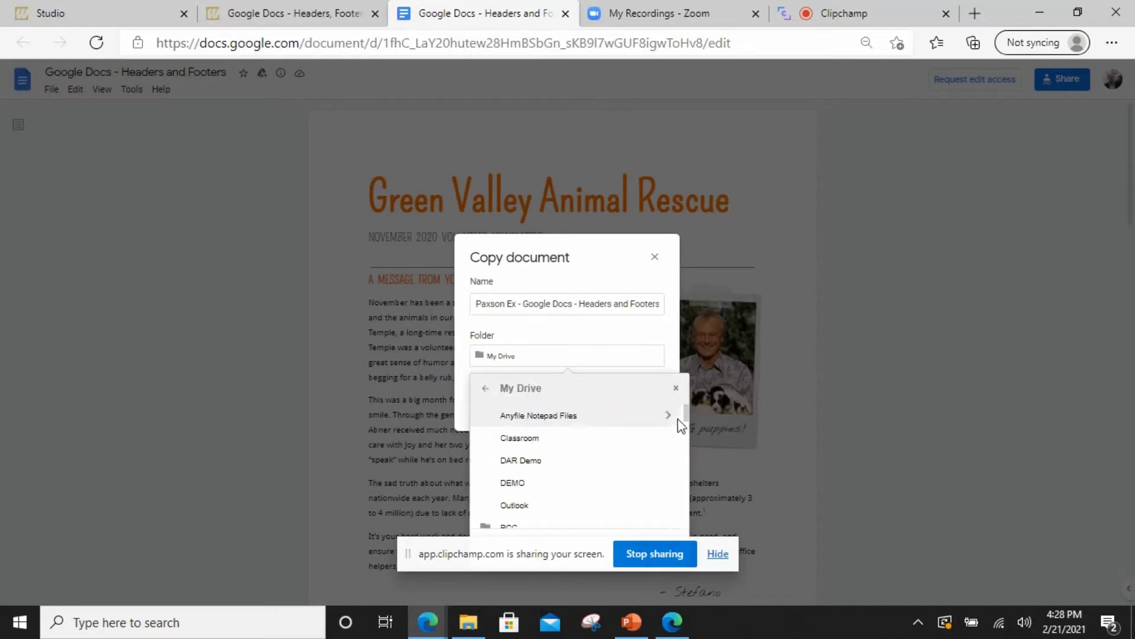
left_click(616, 470)
left_click(718, 556)
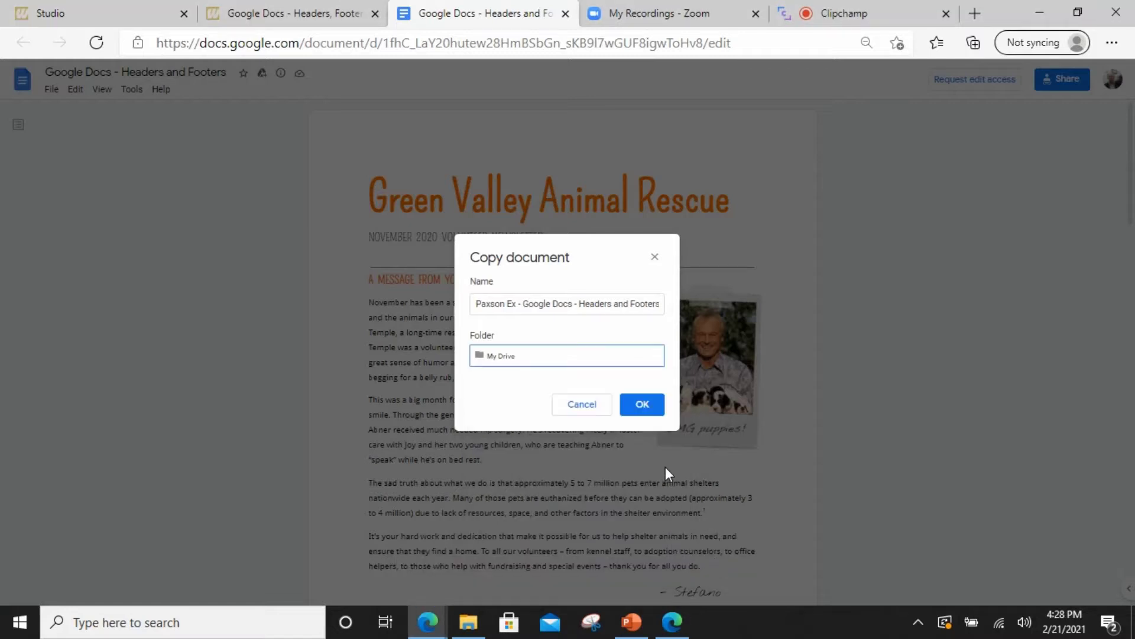
left_click(646, 410)
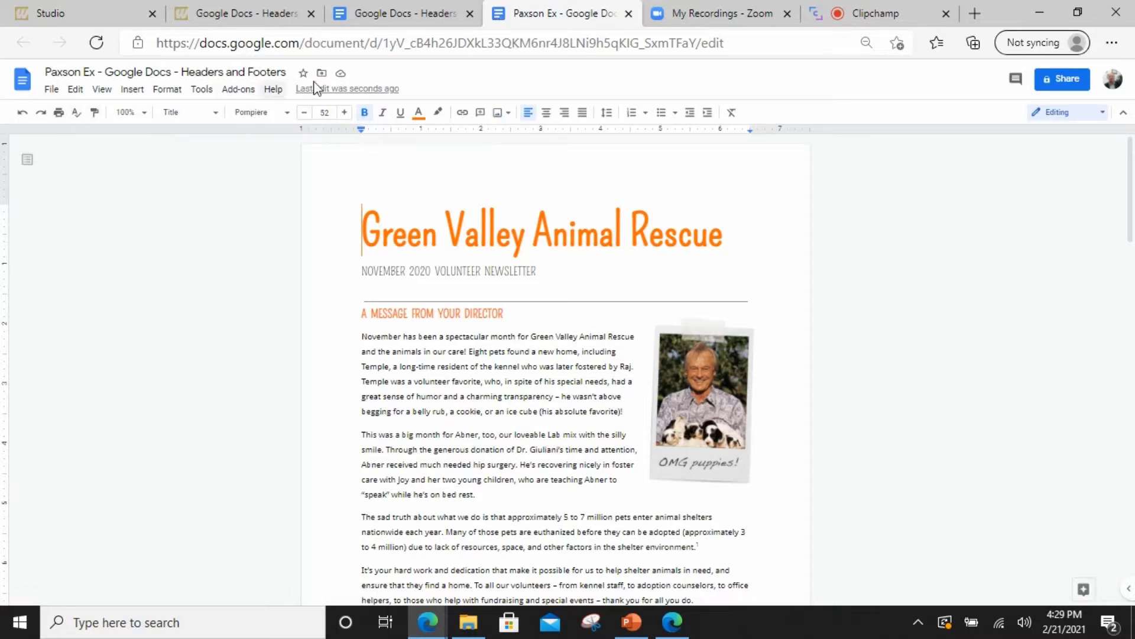
Move the copied document into the DAR Demo folder
left_click(321, 72)
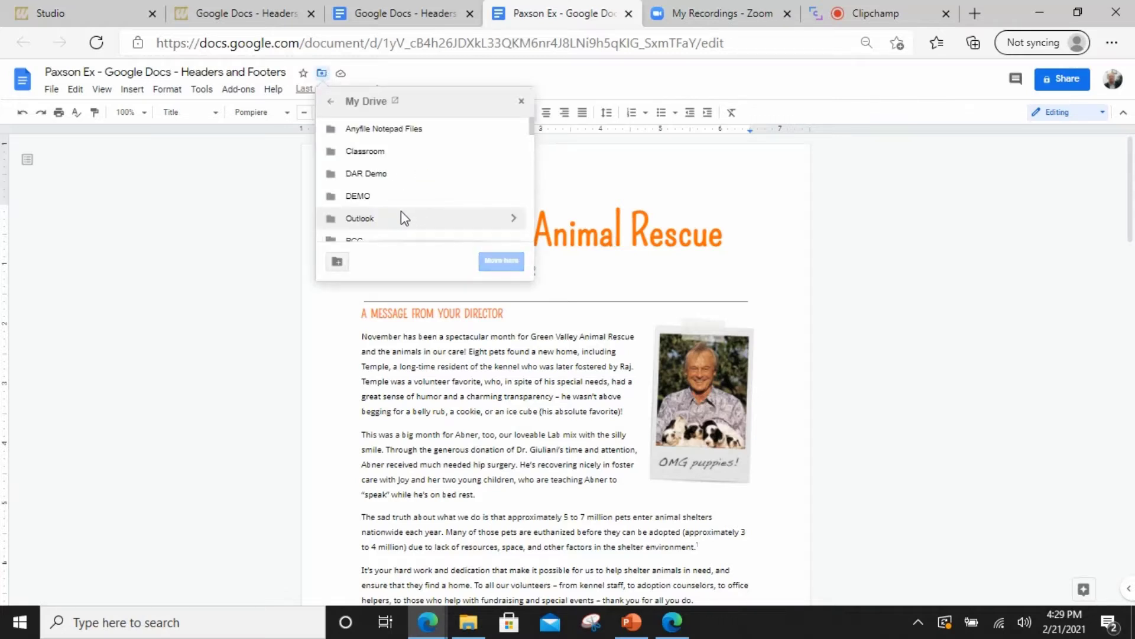
left_click(406, 172)
left_click(493, 255)
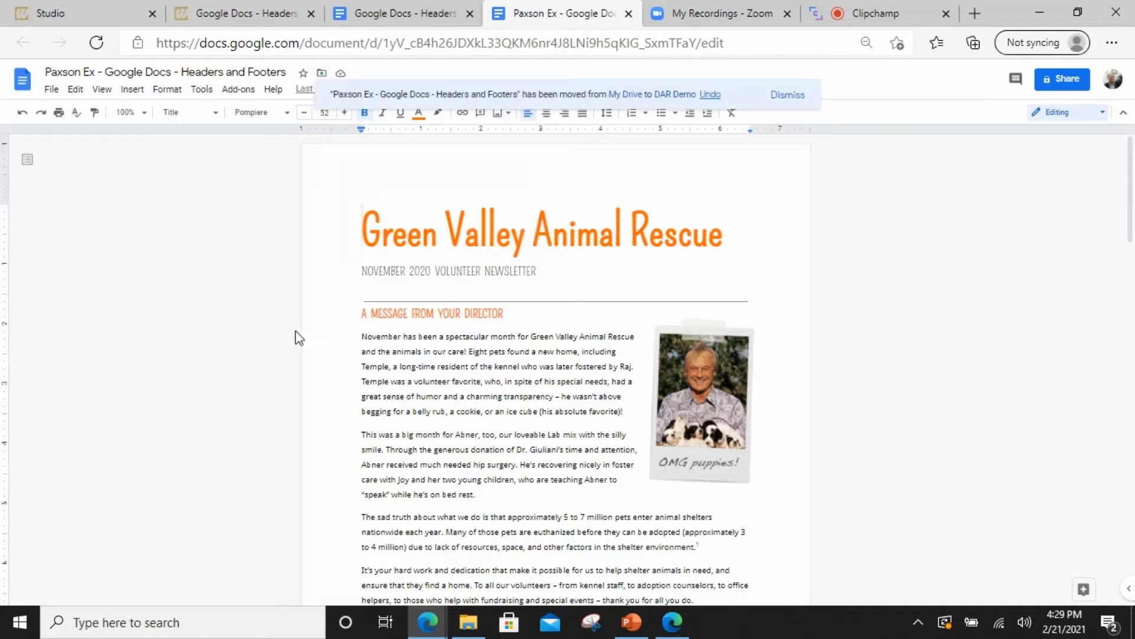
Following the assignment instructions, add a page header with "First Edition" on the first line and "March 2021" on the second
left_click(235, 24)
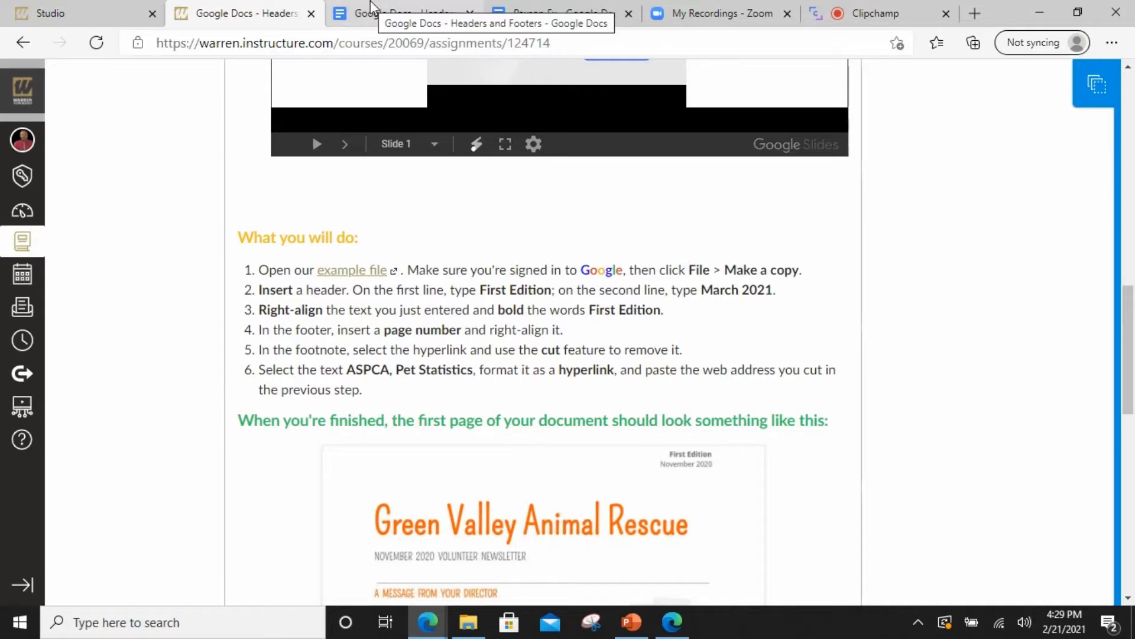
left_click(552, 12)
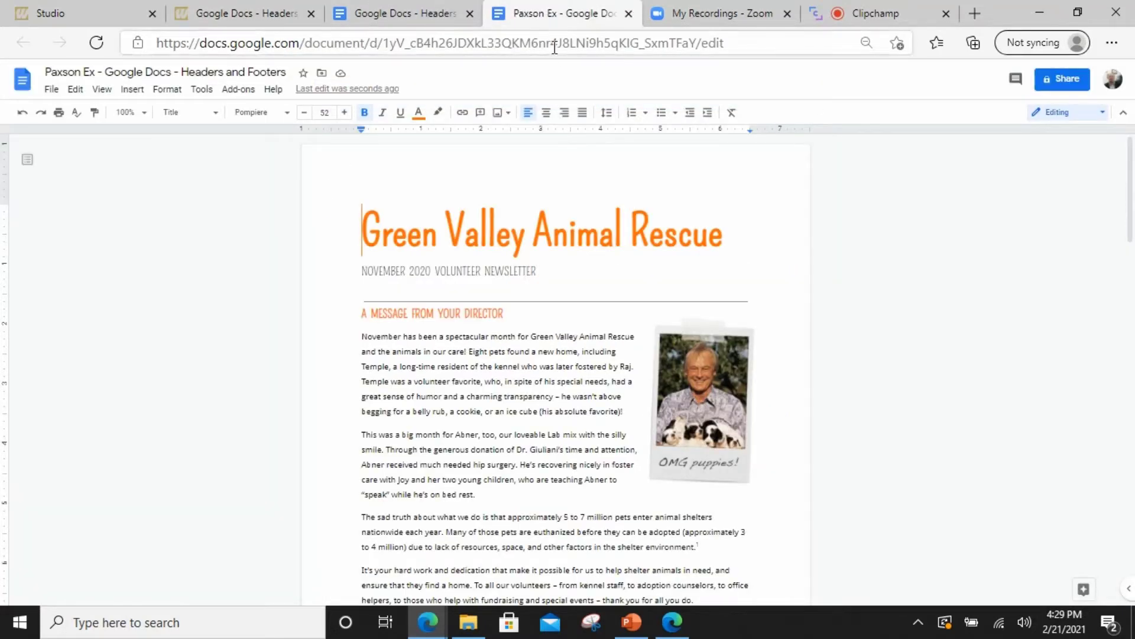
double_click(360, 156)
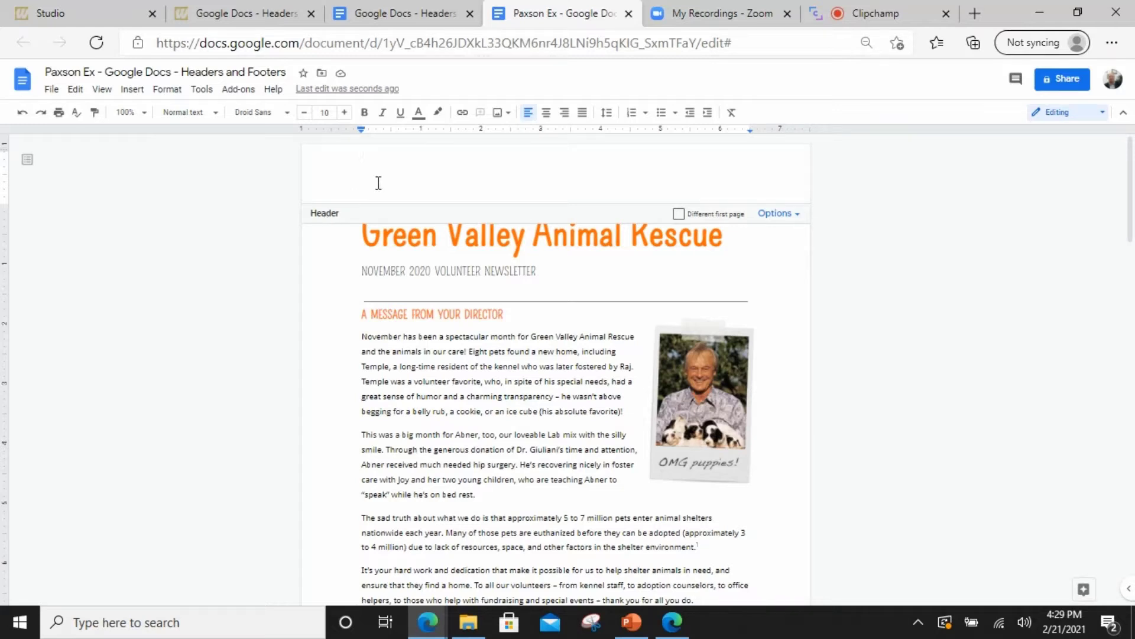
type("Test")
key("BackSpace")
key("BackSpace")
key("BackSpace")
key("BackSpace")
type("First Edition")
key("Return")
type("March 20")
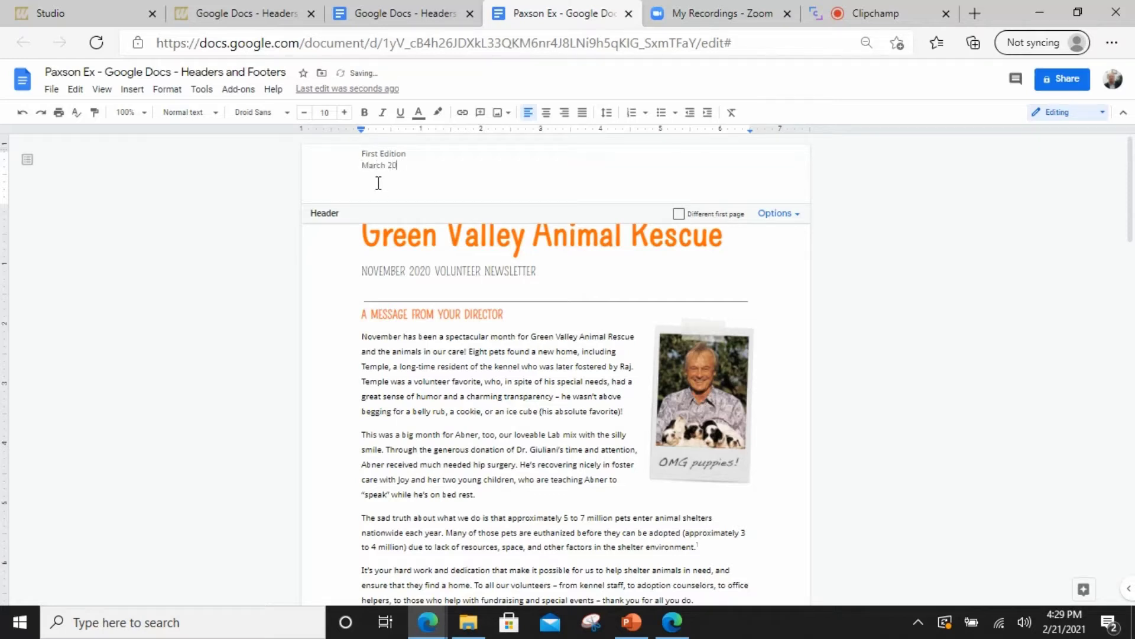
type("21")
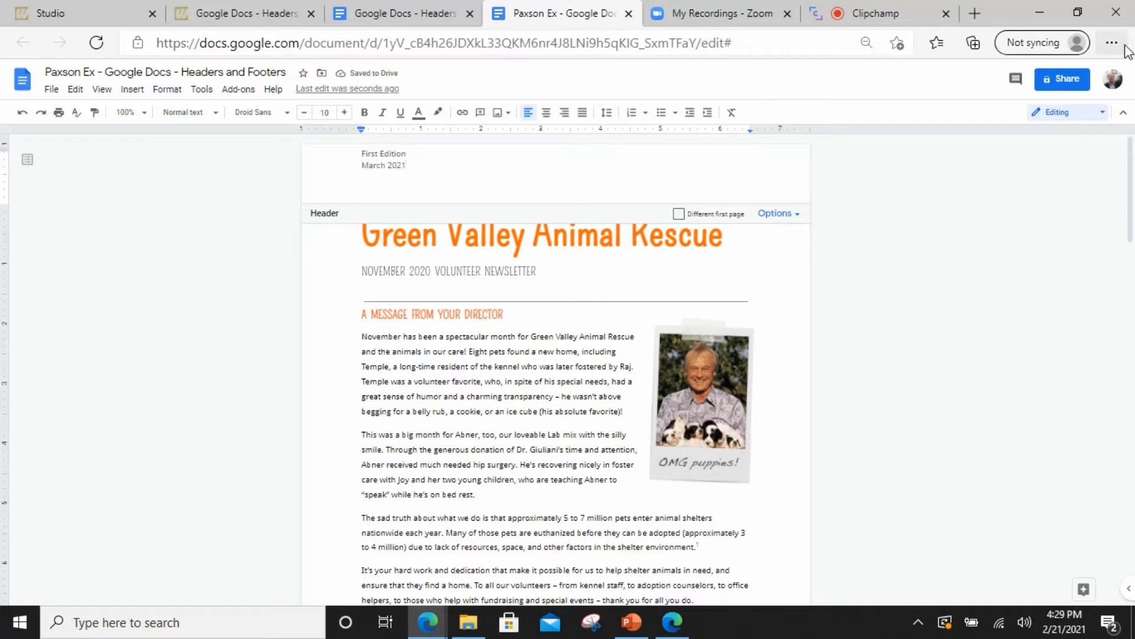
Right-align both lines of the header text
left_click(1112, 42)
left_click(1082, 156)
left_click(1081, 155)
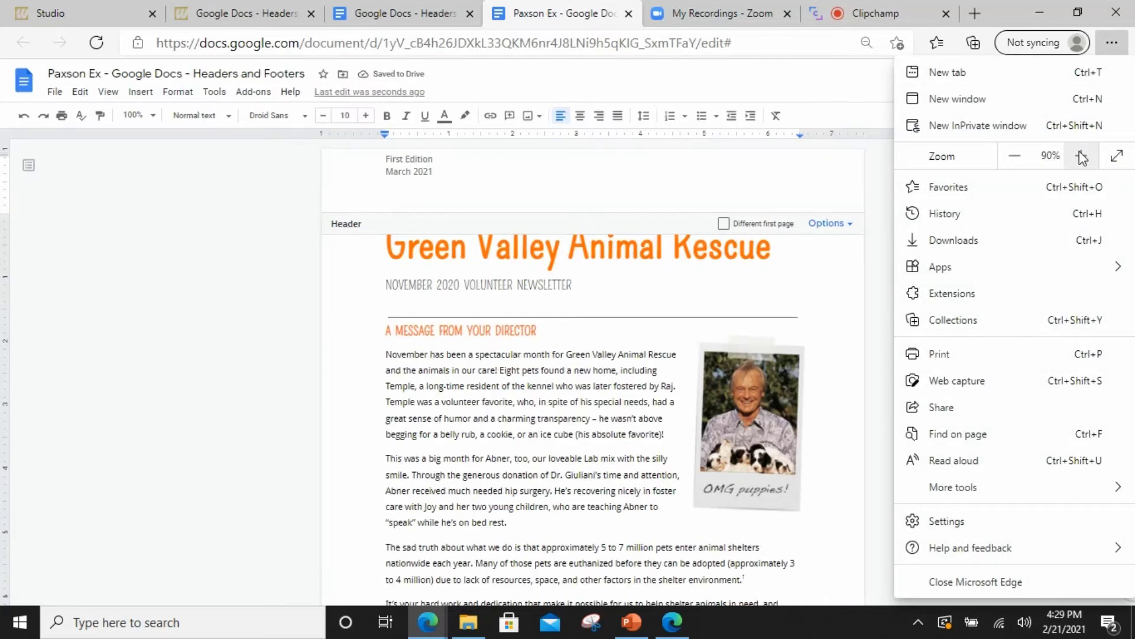
left_click(1081, 155)
left_click(1081, 155)
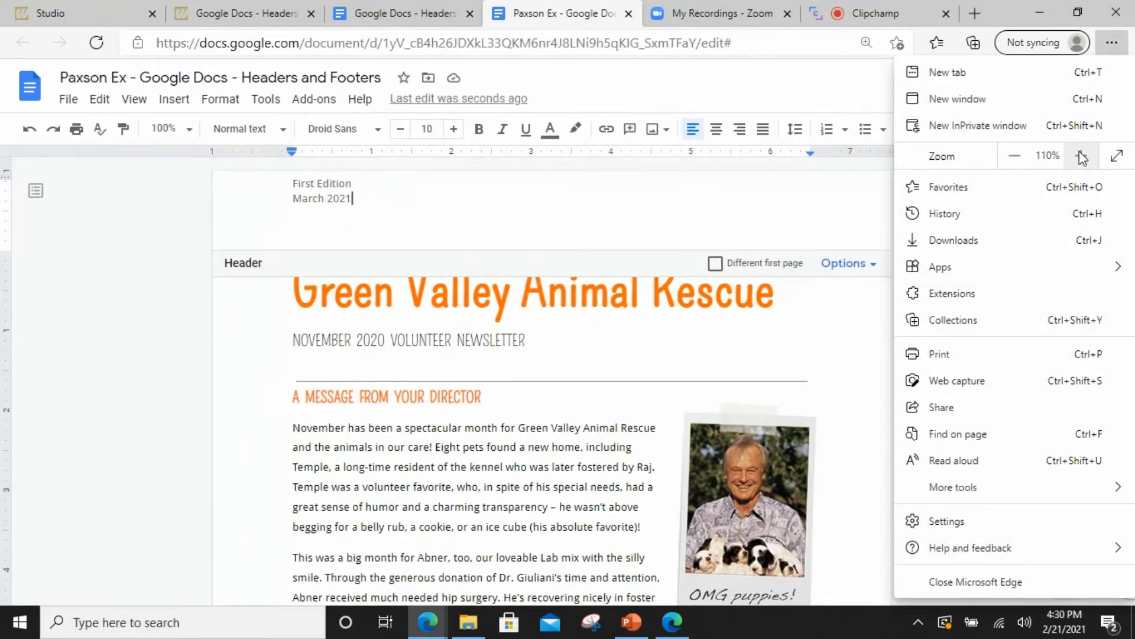
left_click(1110, 46)
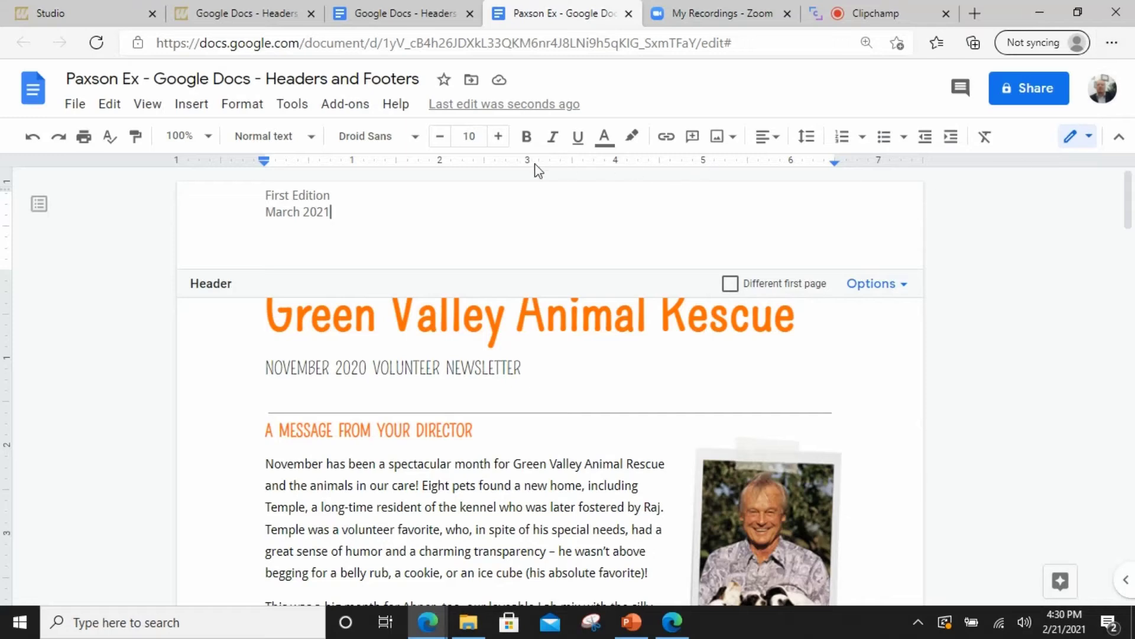
left_click_drag(349, 208, 267, 189)
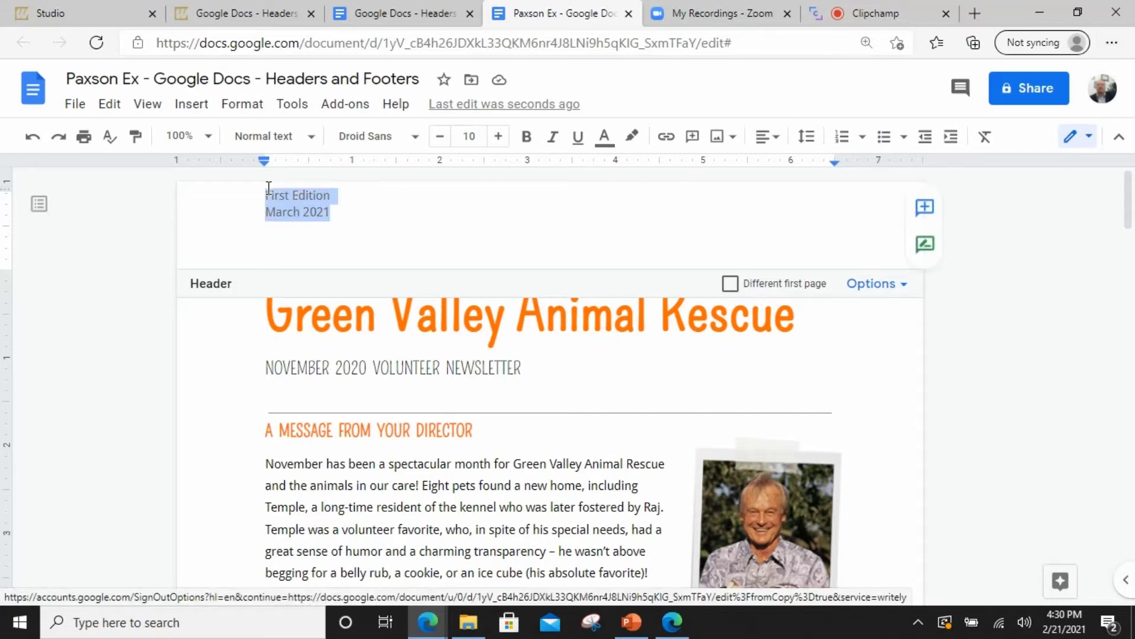
left_click(767, 136)
left_click(742, 171)
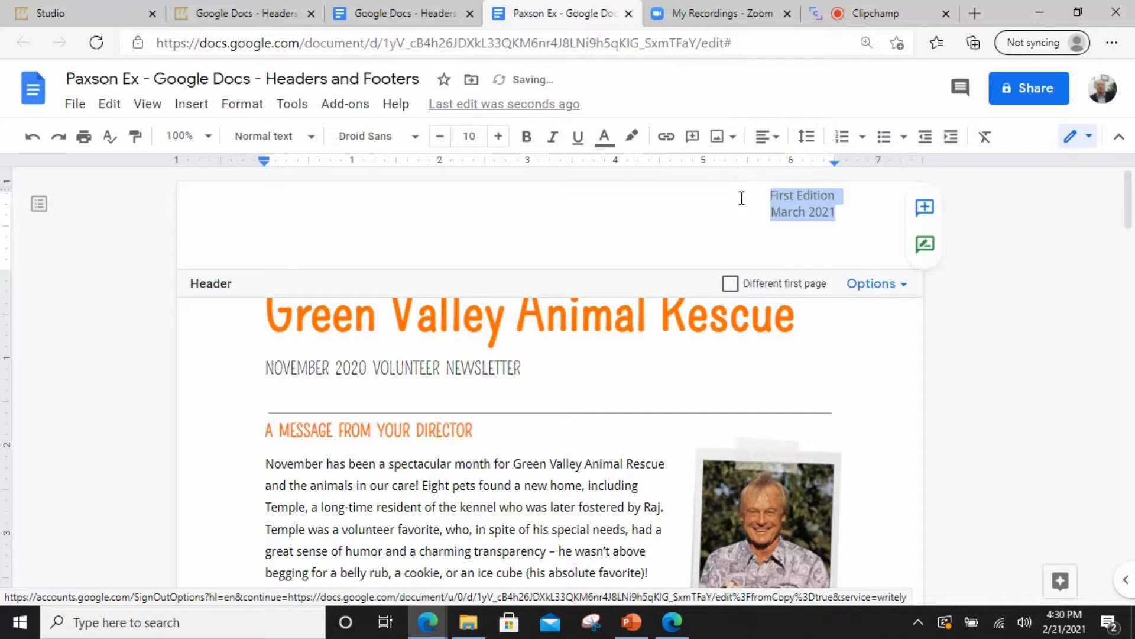
left_click(740, 224)
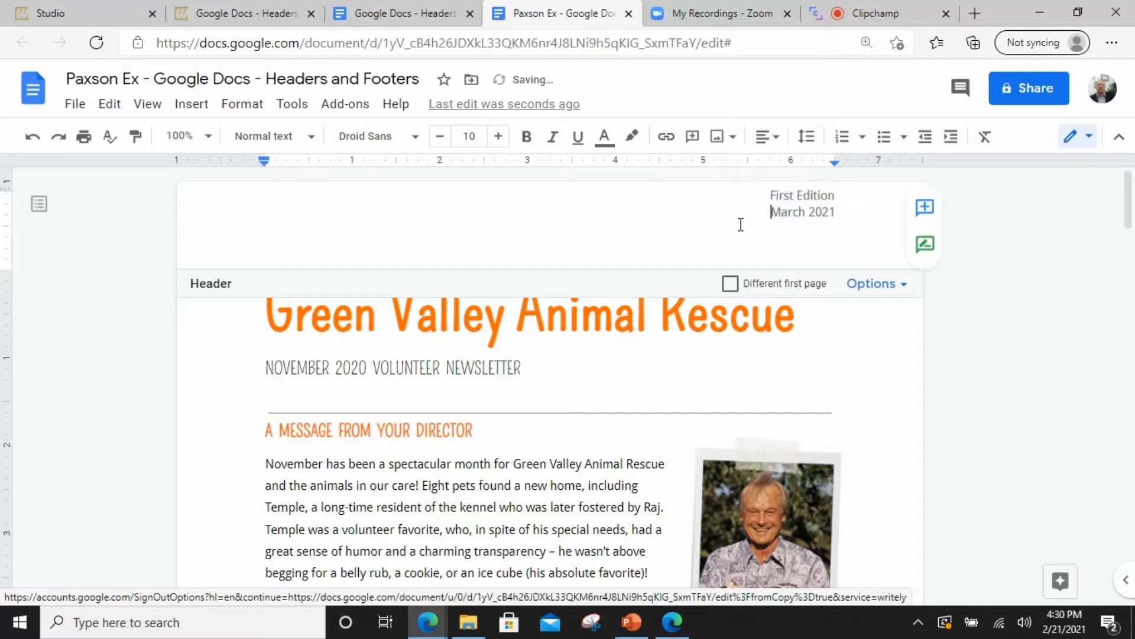
Make the header line "First Edition" bold and return to the document body
triple_click(788, 195)
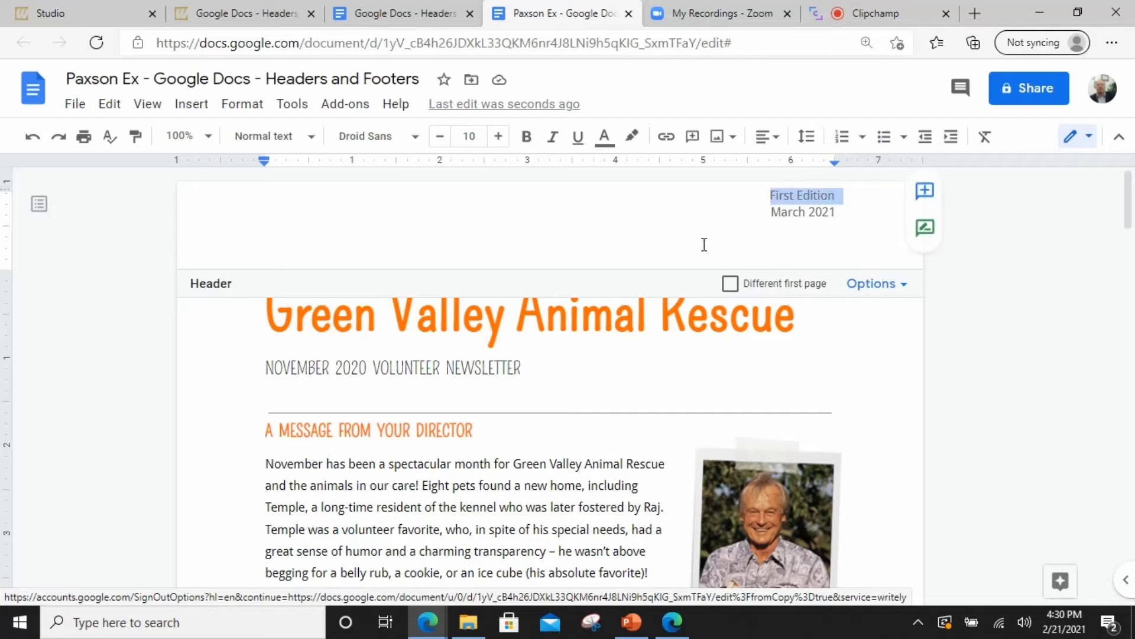
left_click(532, 137)
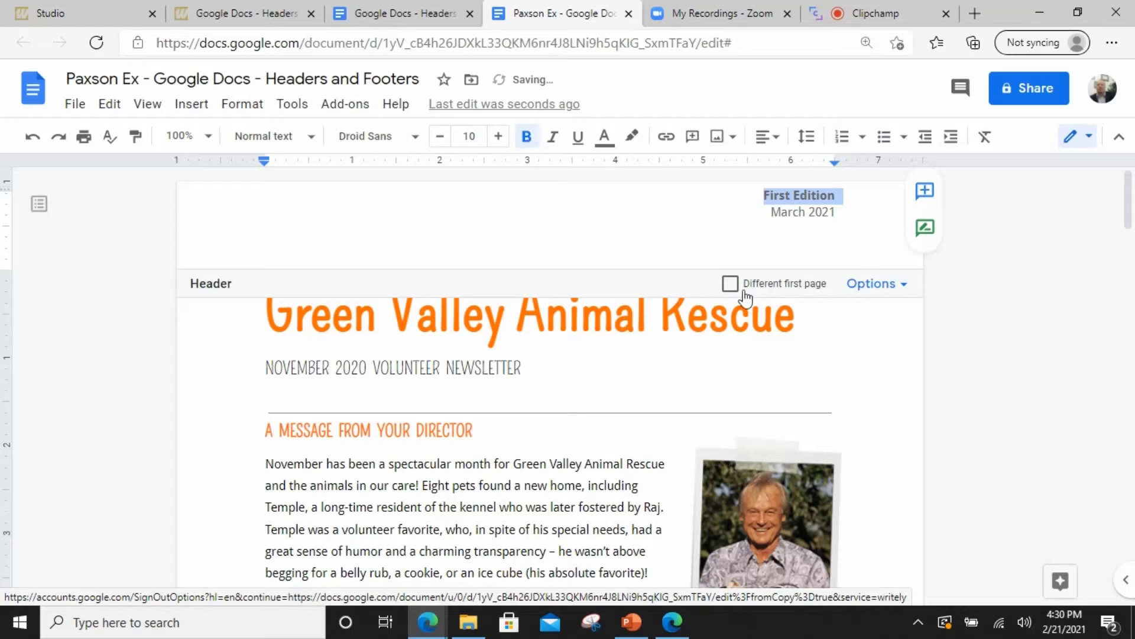
left_click(872, 366)
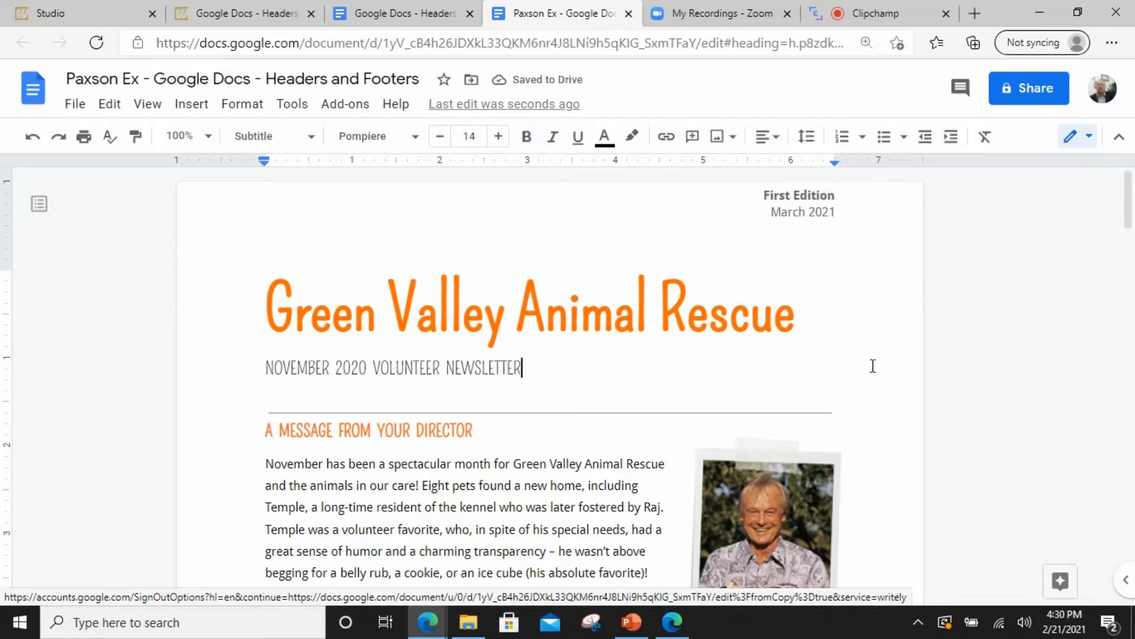
Following the assignment instructions, insert an automatic page number in the newsletter's first-page footer
left_click(227, 9)
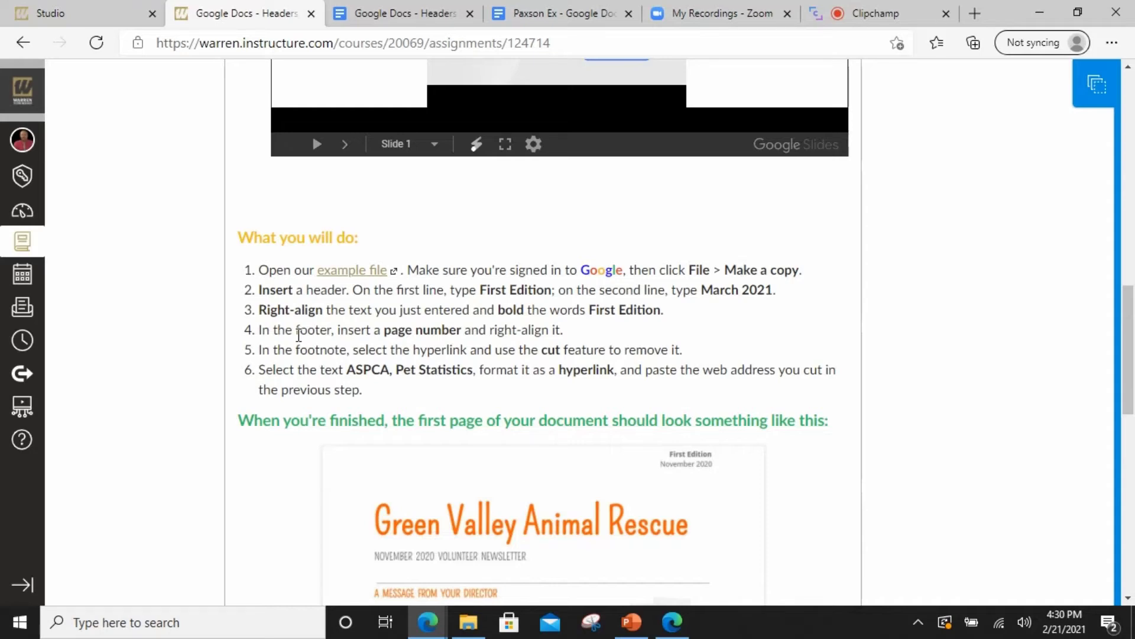
left_click(522, 16)
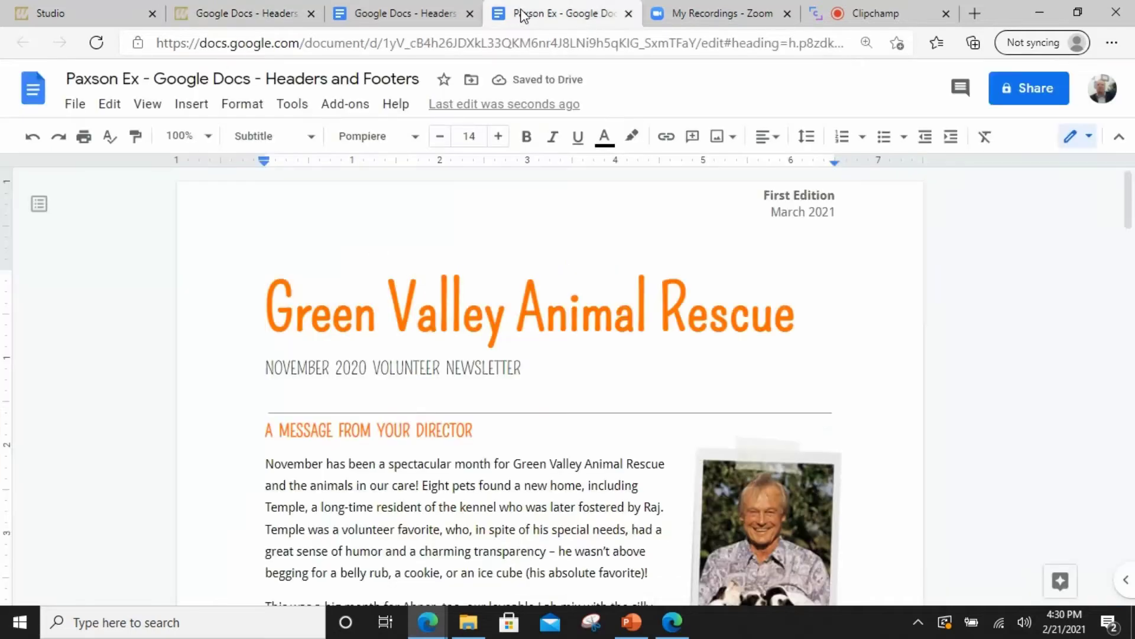
scroll(881, 331, "down", 2)
scroll(881, 332, "down", 15)
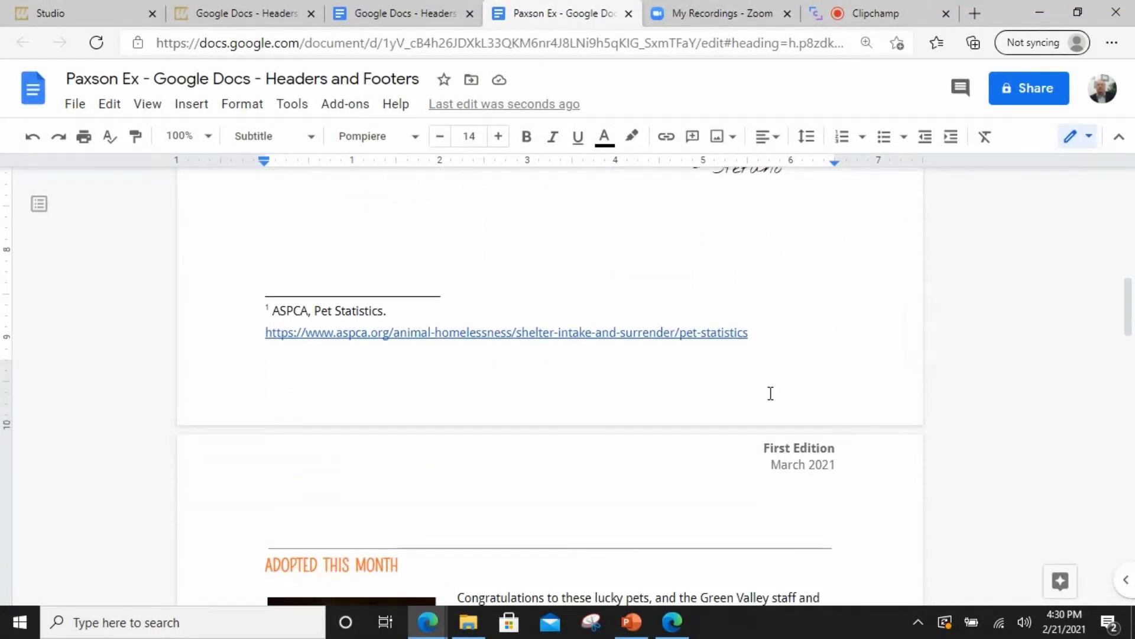
double_click(770, 393)
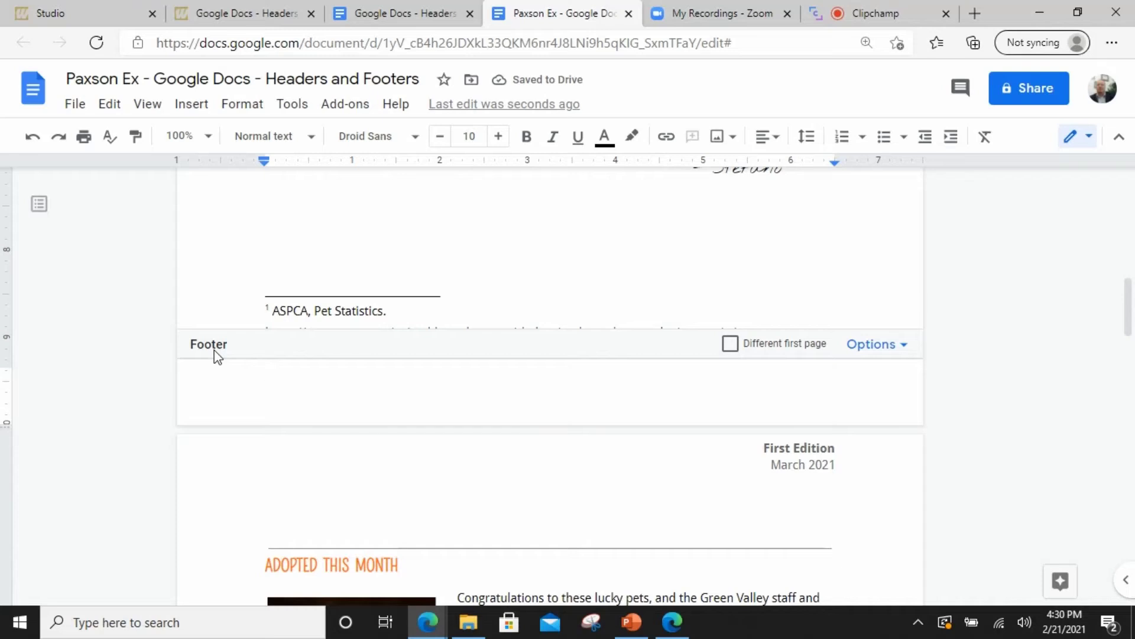
left_click(188, 105)
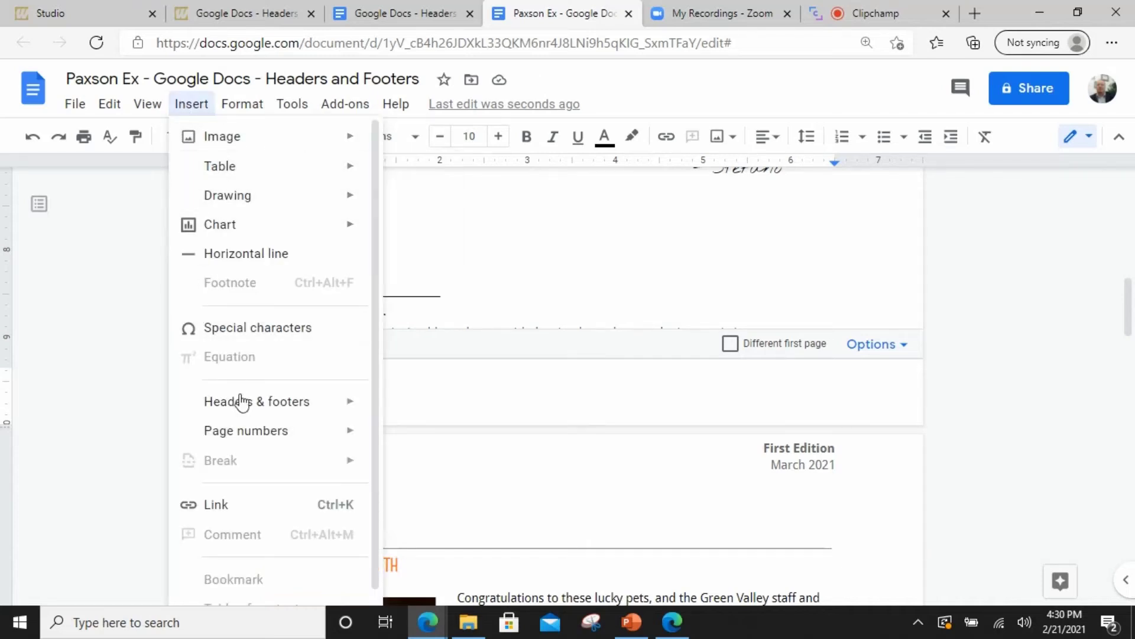
mouse_move(256, 443)
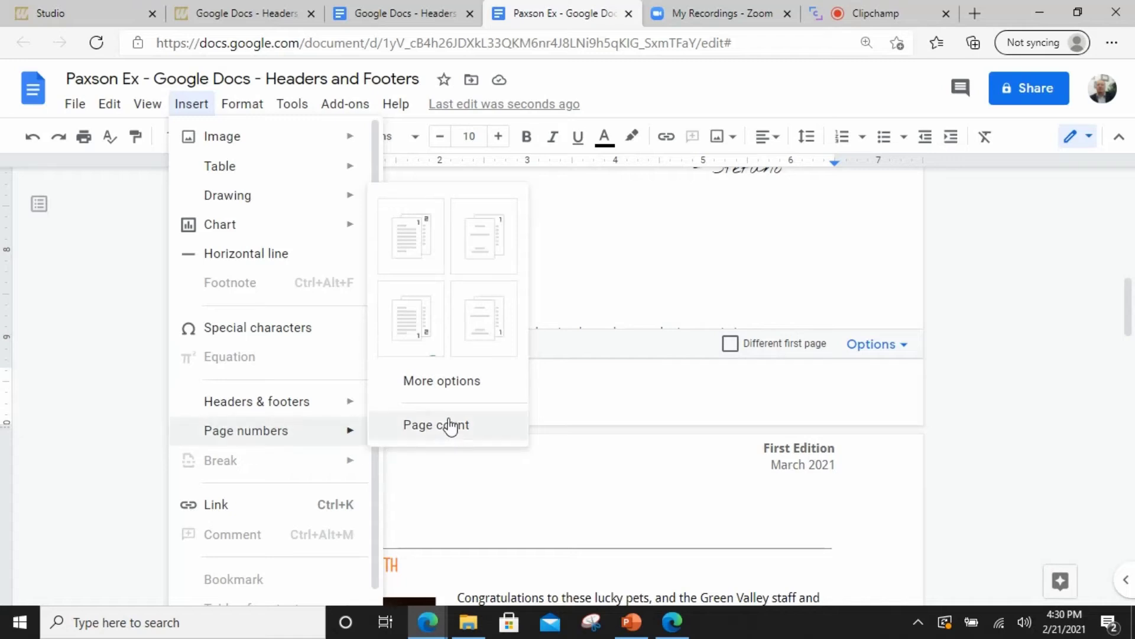
left_click(434, 338)
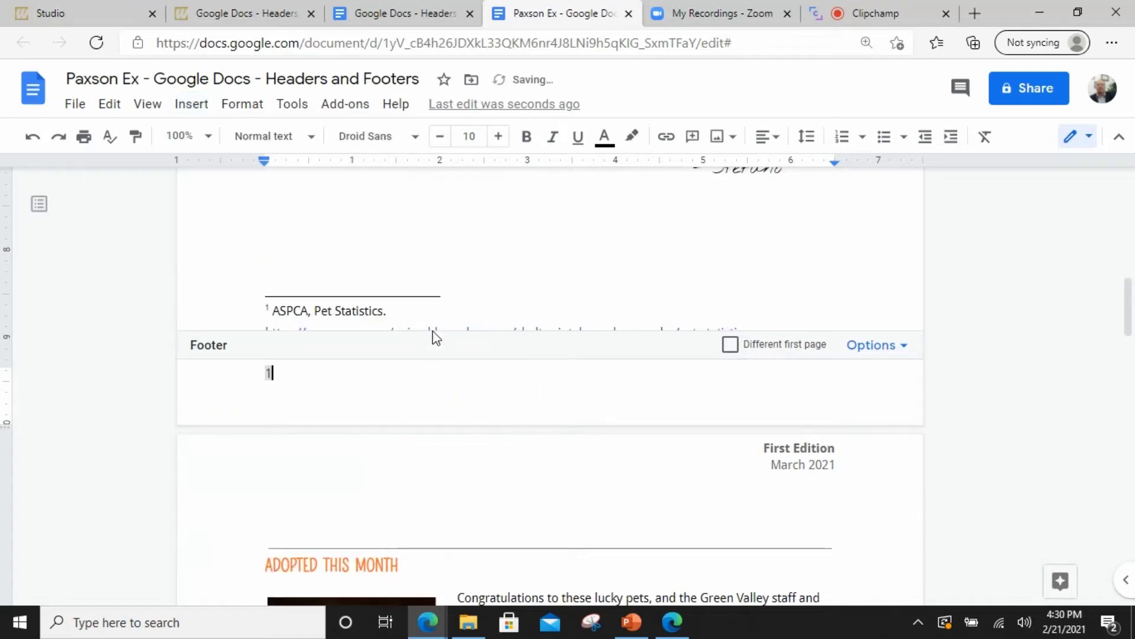
Right-align the page number in the footer and return to the document body
left_click_drag(307, 388, 220, 378)
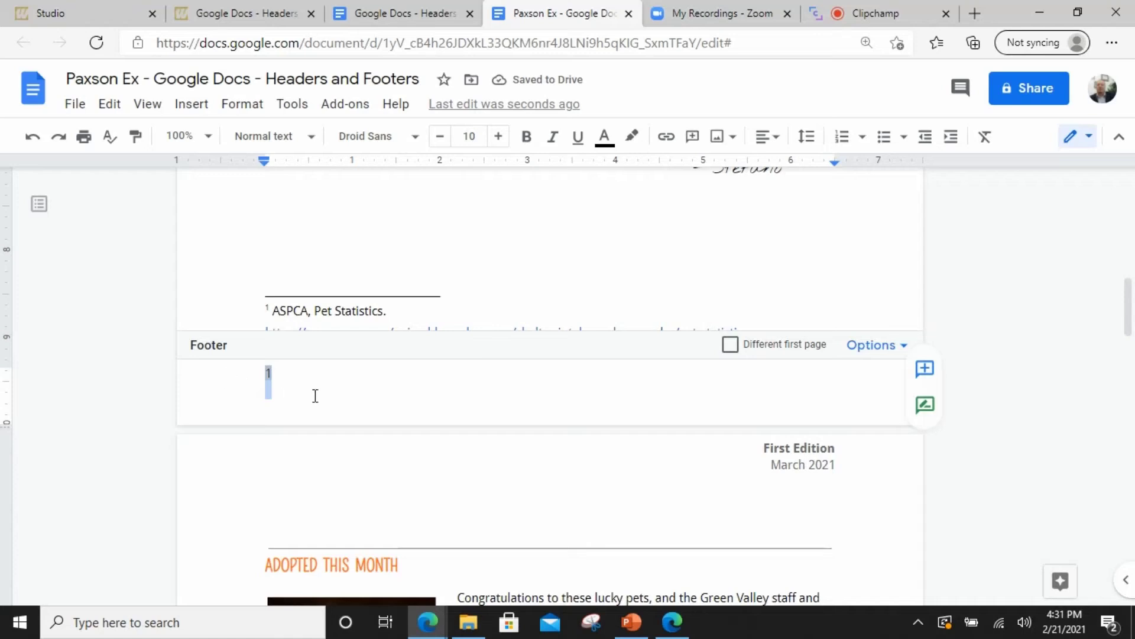
left_click(779, 144)
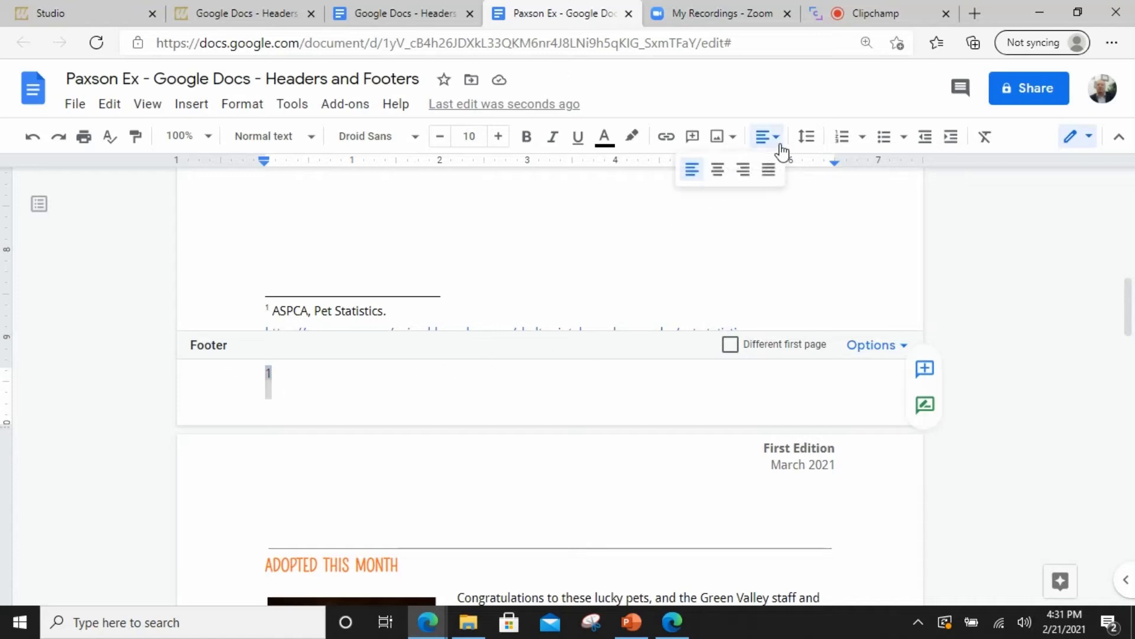
left_click(745, 168)
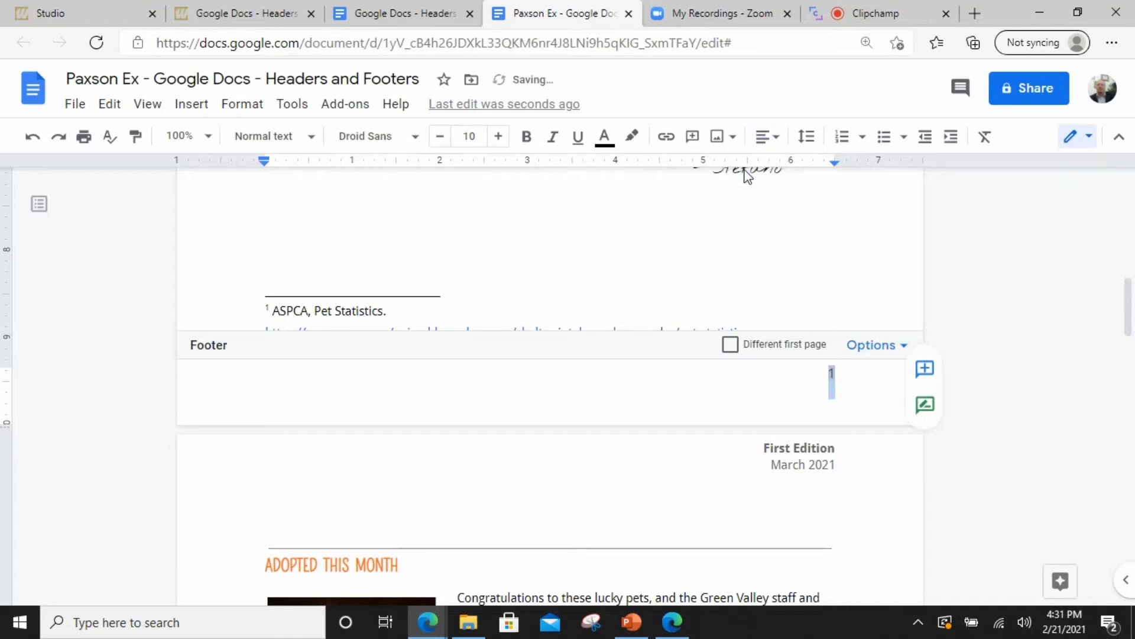
left_click(764, 383)
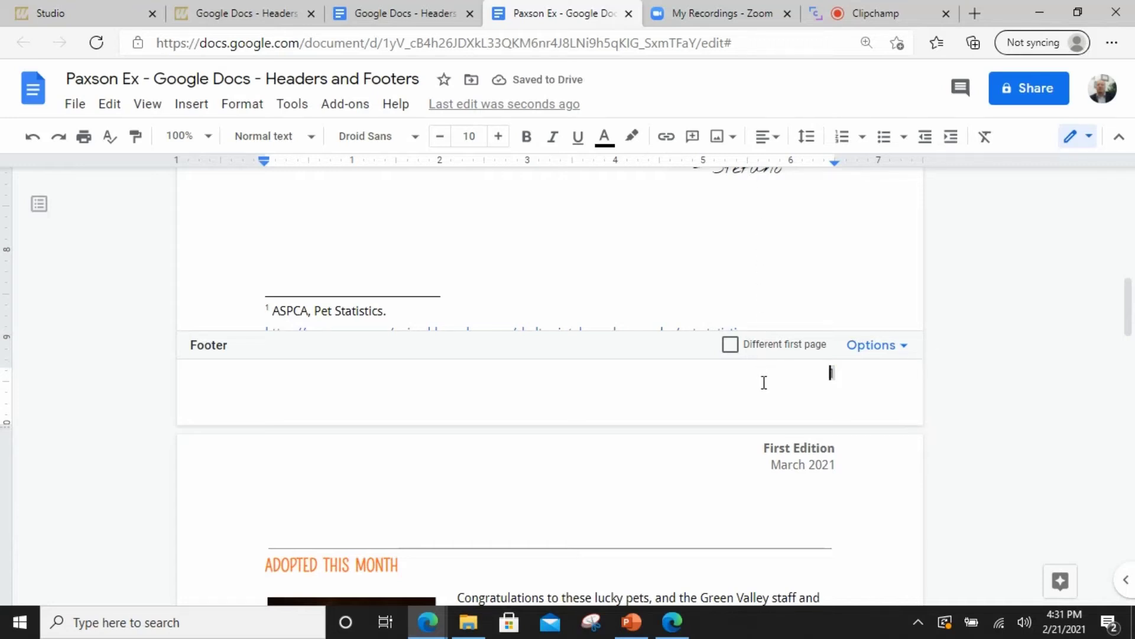
left_click(571, 271)
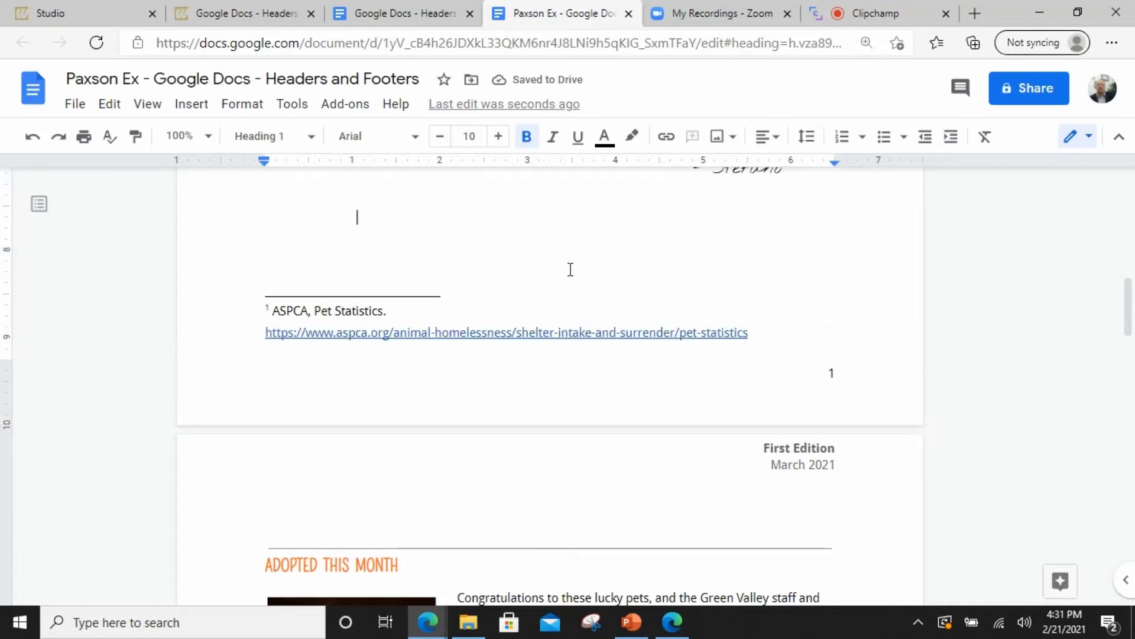
Check the footer page numbers on the following pages, and go back to the start of the newsletter
scroll(921, 328, "down", 1)
scroll(921, 328, "down", 12)
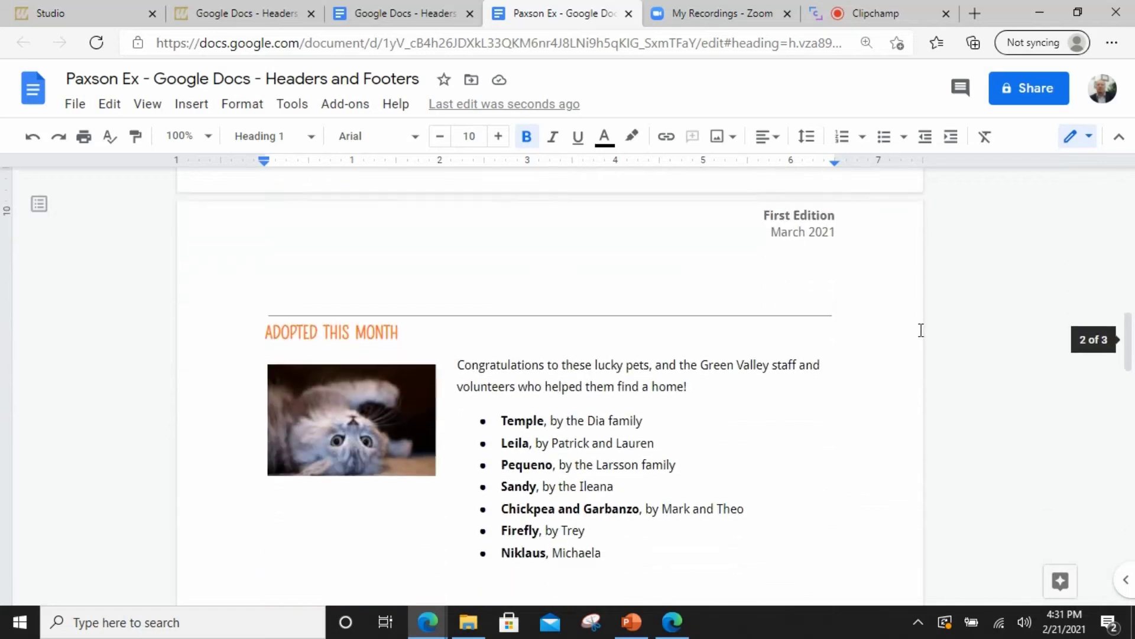
scroll(921, 332, "down", 1)
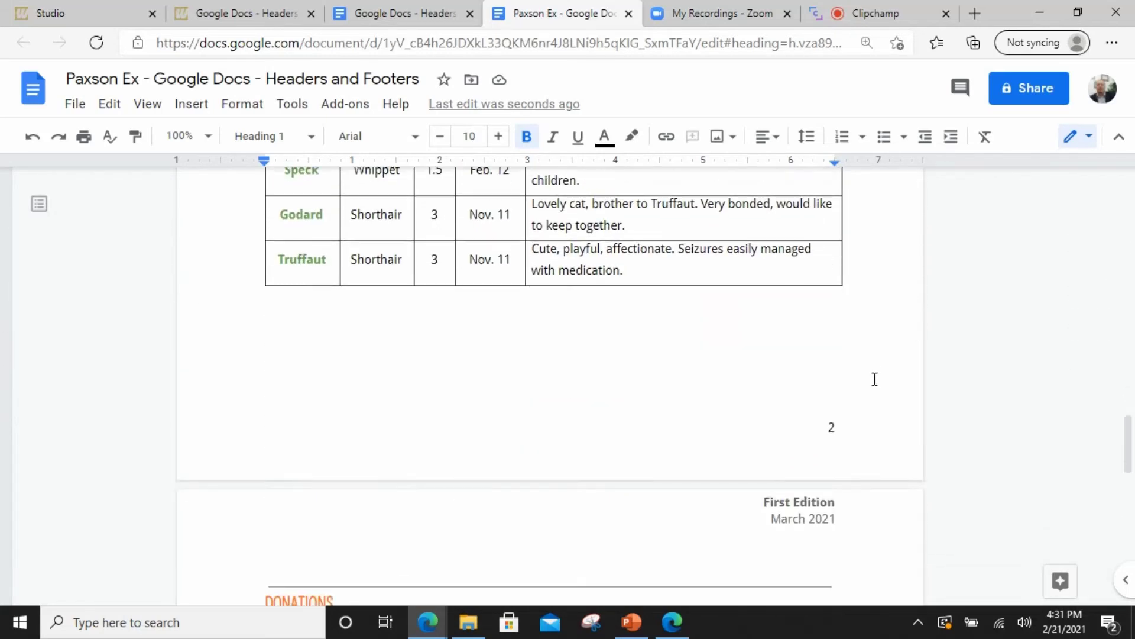
scroll(852, 426, "down", 10)
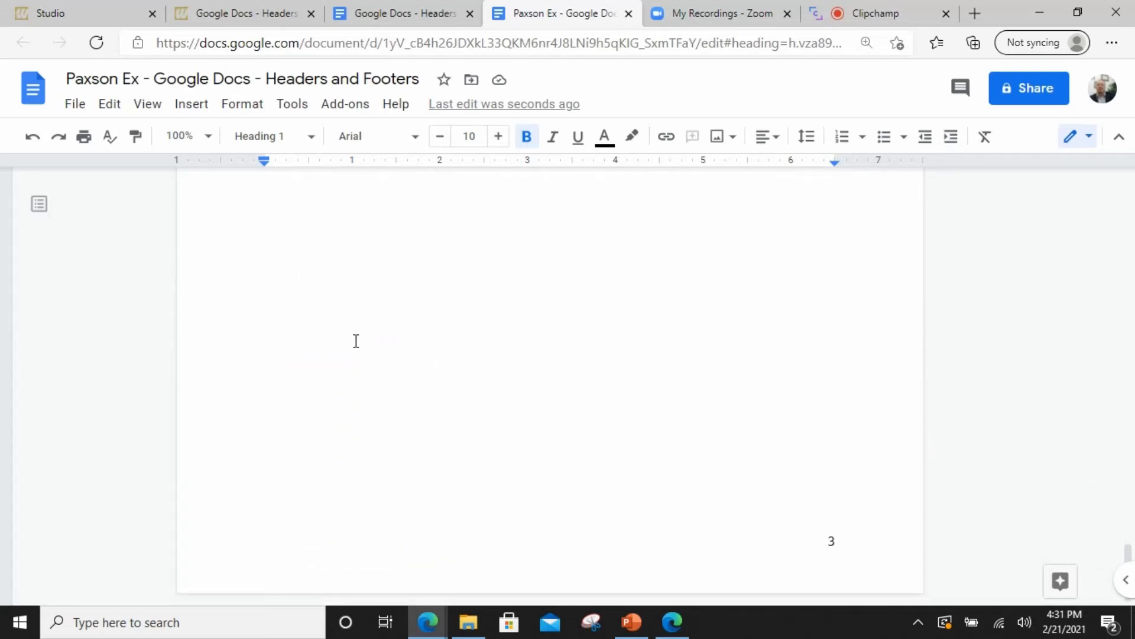
scroll(486, 330, "up", 15)
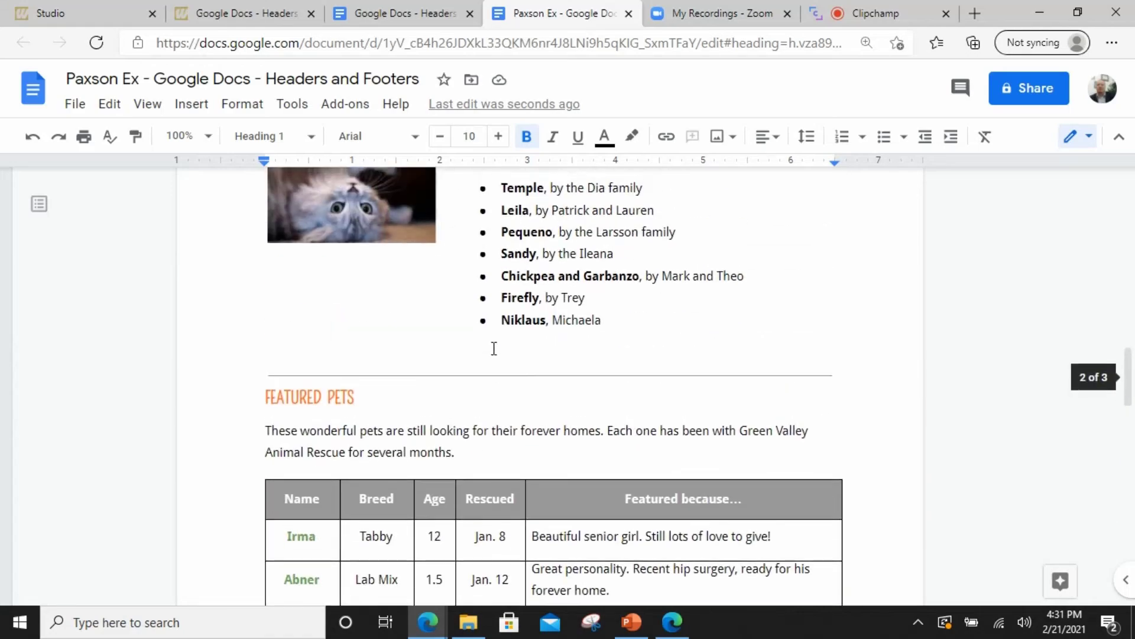
scroll(494, 348, "up", 10)
scroll(361, 355, "up", 6)
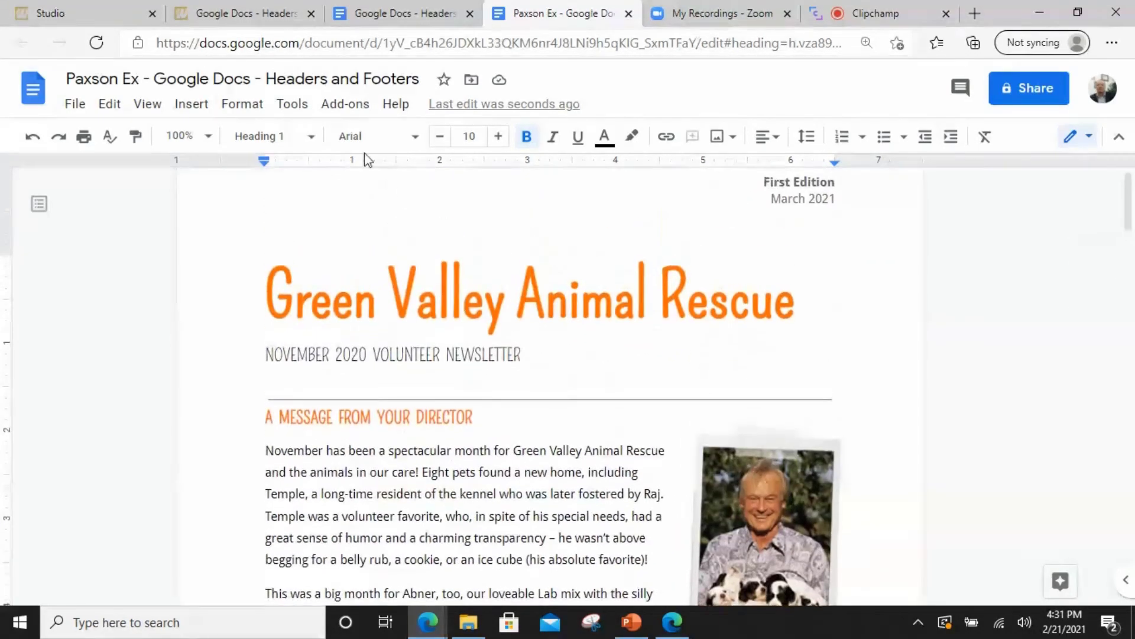
Review the assignment's footnote instructions and return to the footnote on the newsletter's first page
left_click(290, 12)
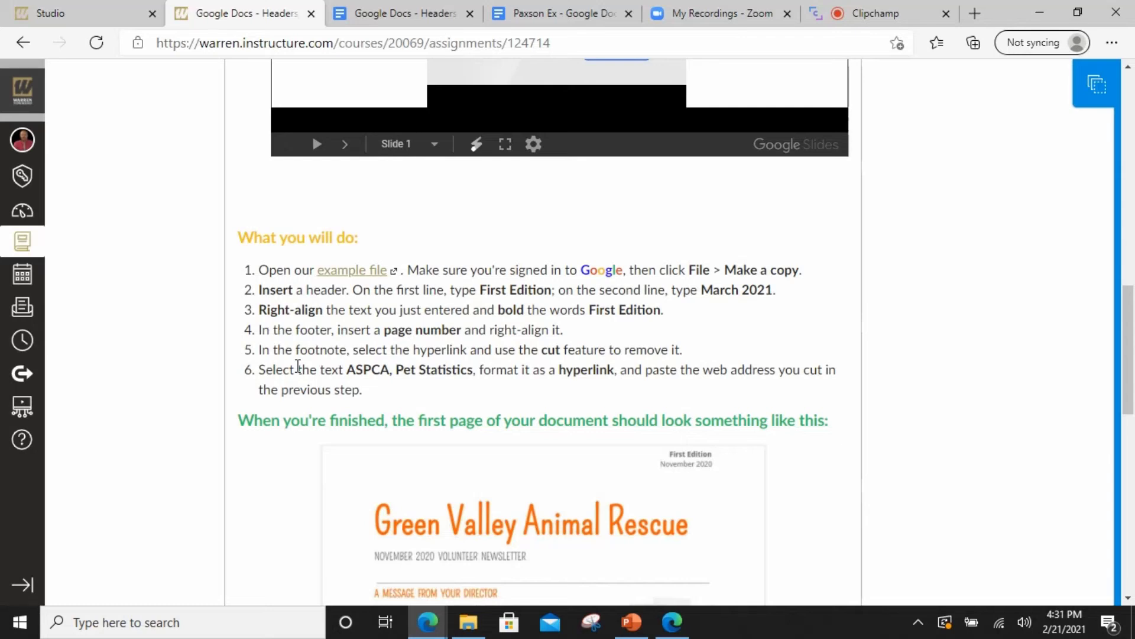
left_click(559, 11)
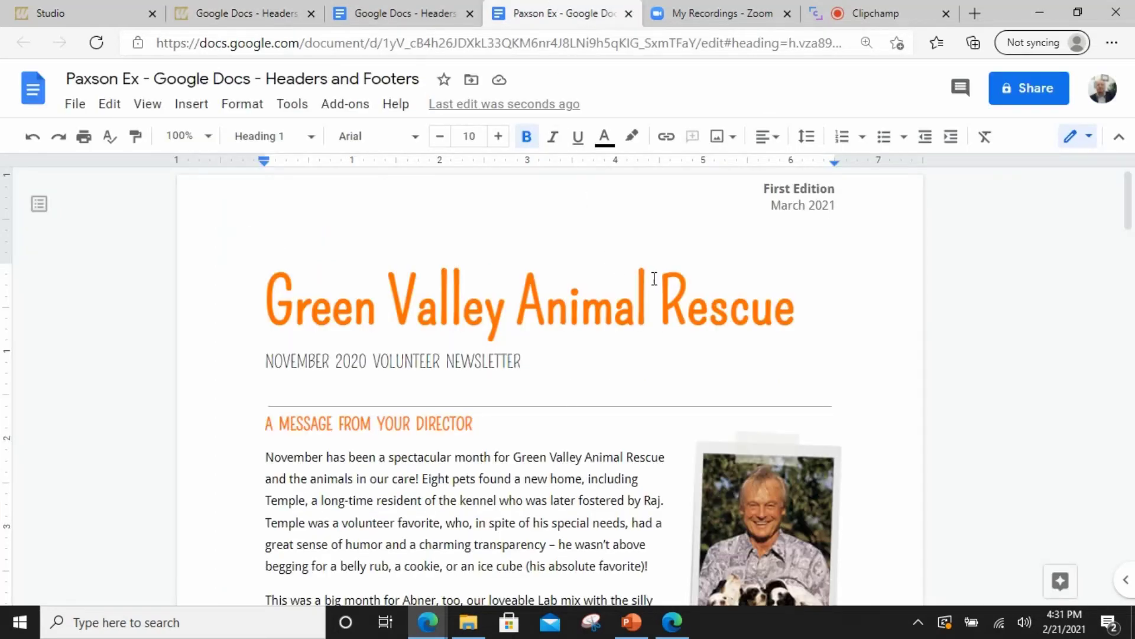
scroll(654, 278, "down", 10)
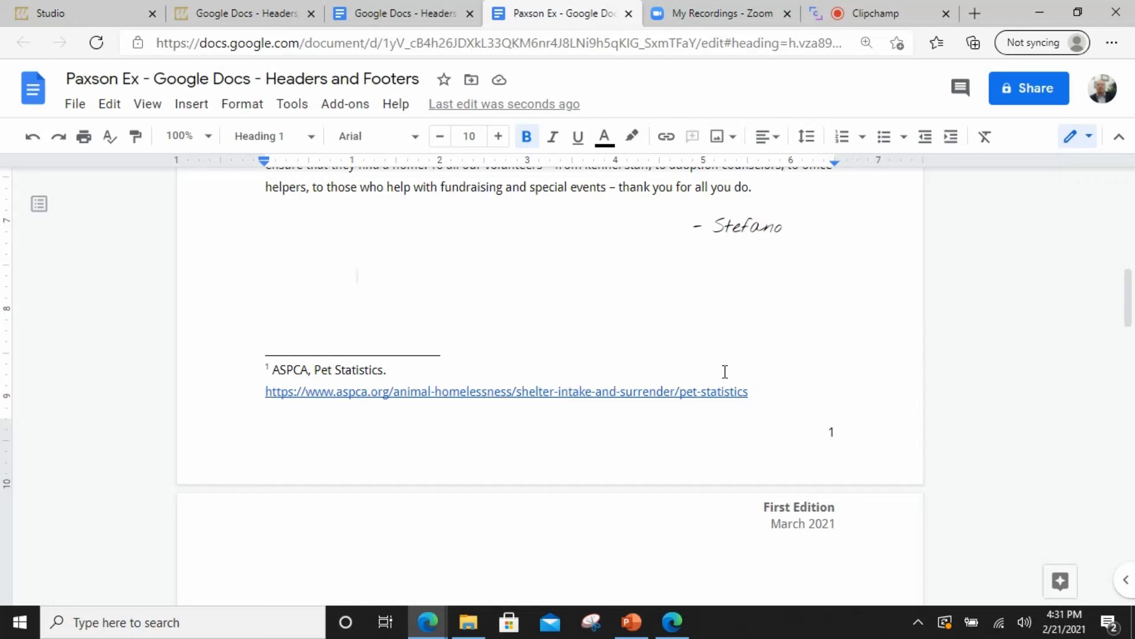
left_click_drag(753, 388, 269, 360)
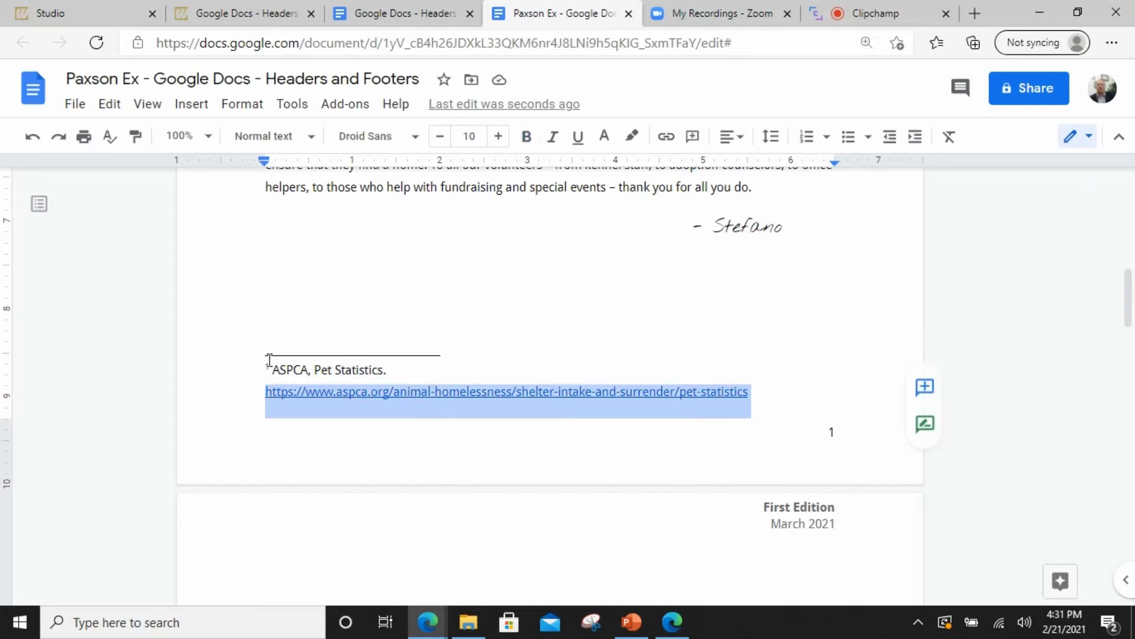
scroll(273, 368, "up", 2)
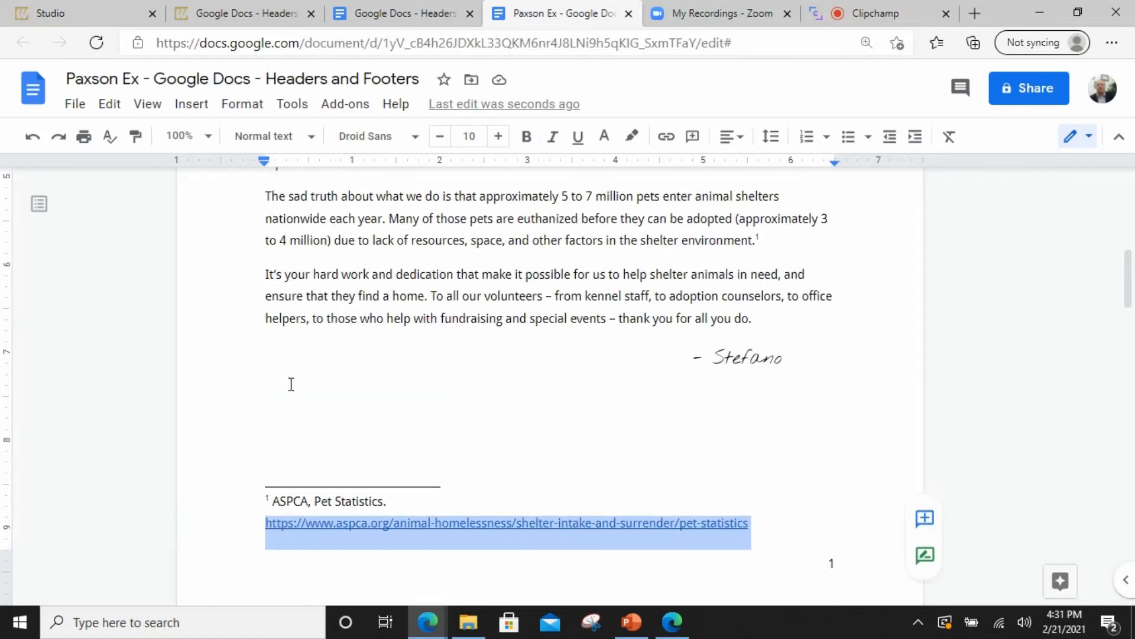
left_click(298, 479)
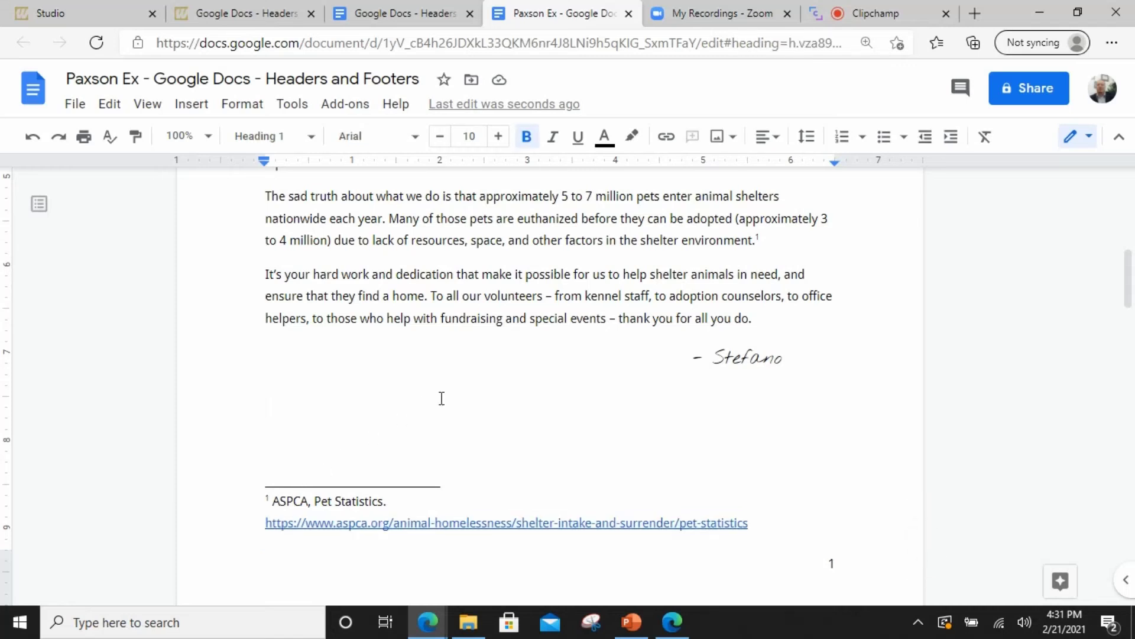
scroll(441, 398, "down", 3)
double_click(524, 384)
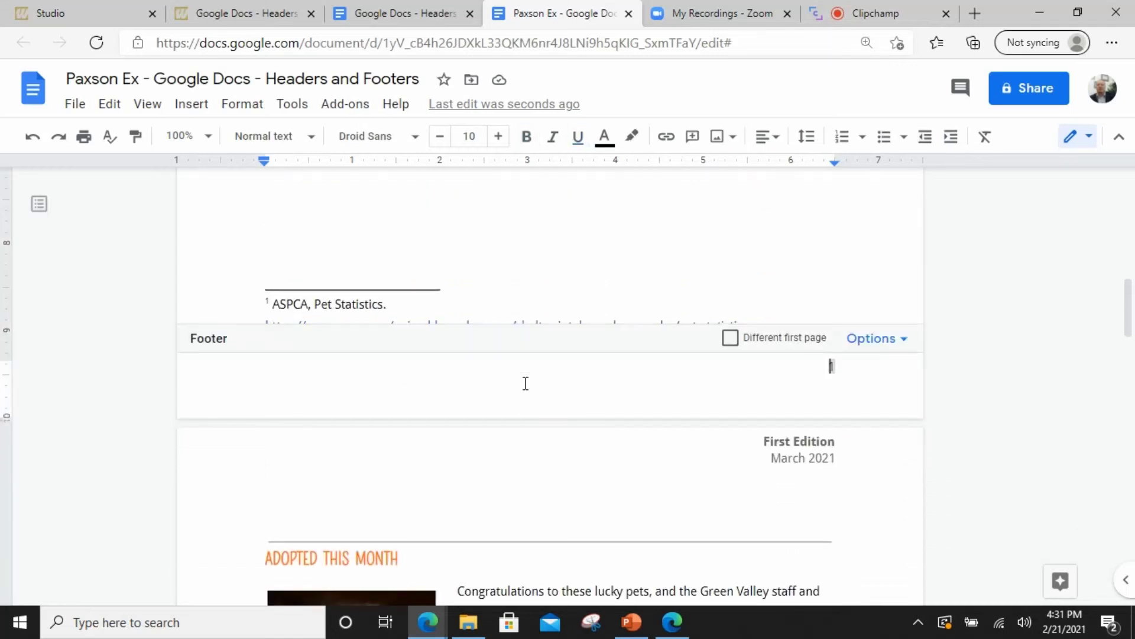
left_click(585, 249)
double_click(586, 248)
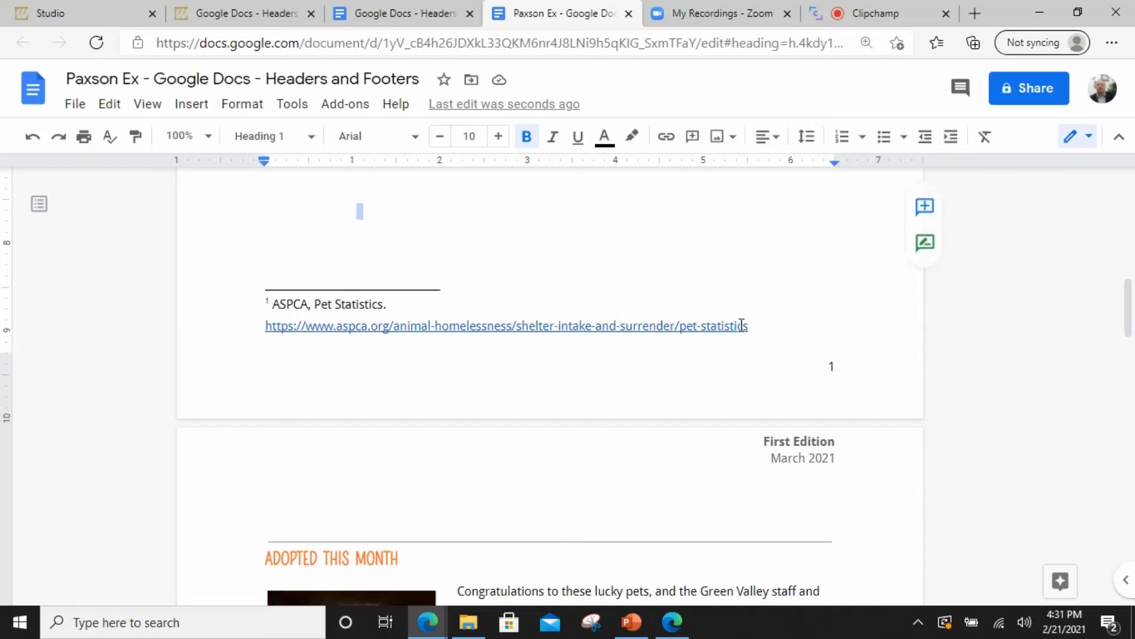
Copy the ASPCA web address from the first-page footnote and delete it together with its line break
left_click_drag(754, 331, 272, 331)
key("ctrl+c")
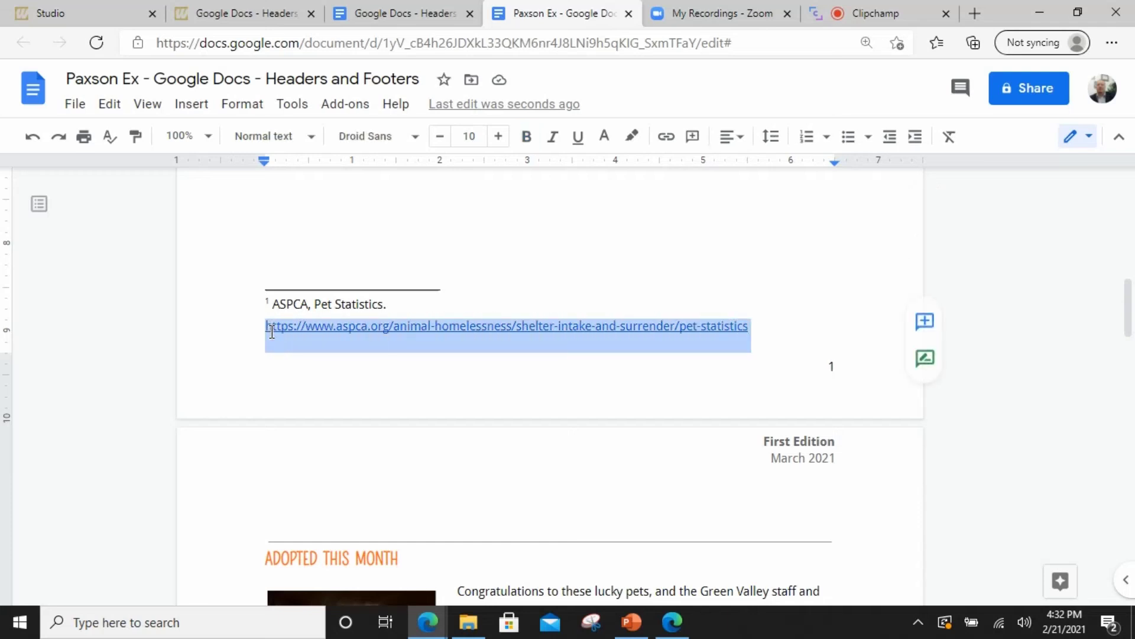
key("BackSpace")
key("BackSpace")
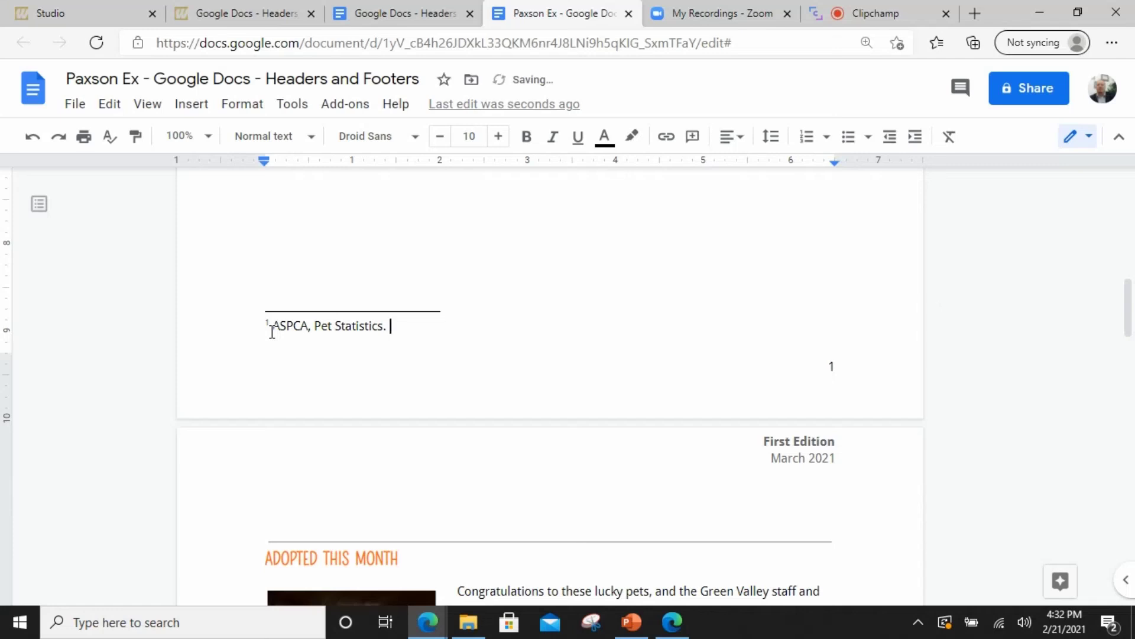
As the instructions ask, hyperlink the footnote text "ASPCA, Pet Statistics." to the copied web address and return to the document body
left_click(268, 18)
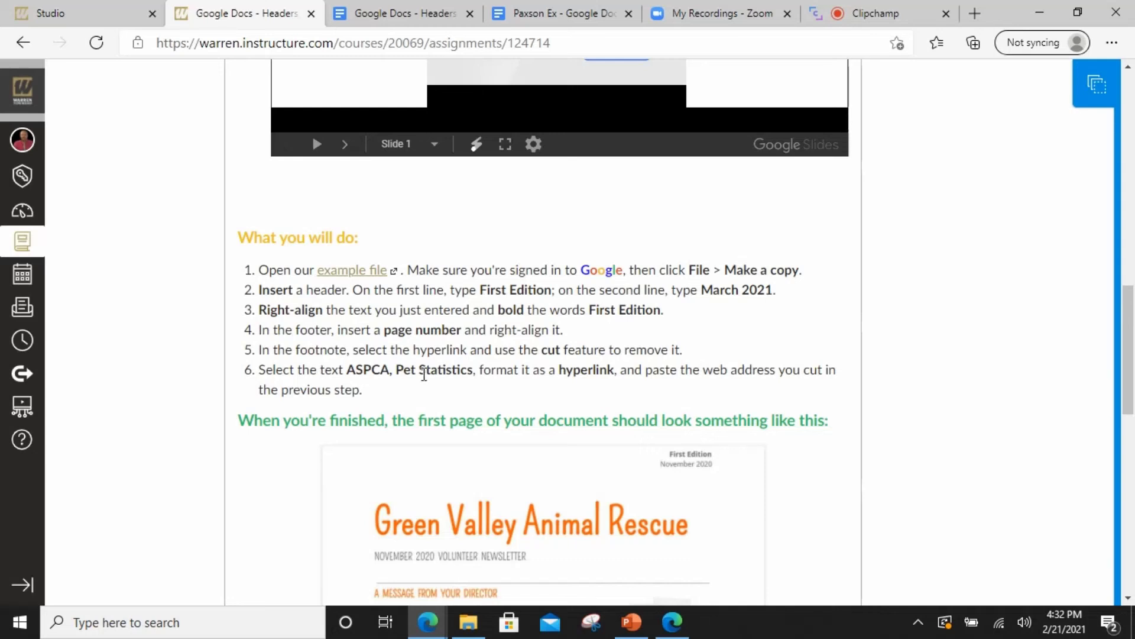
left_click(572, 21)
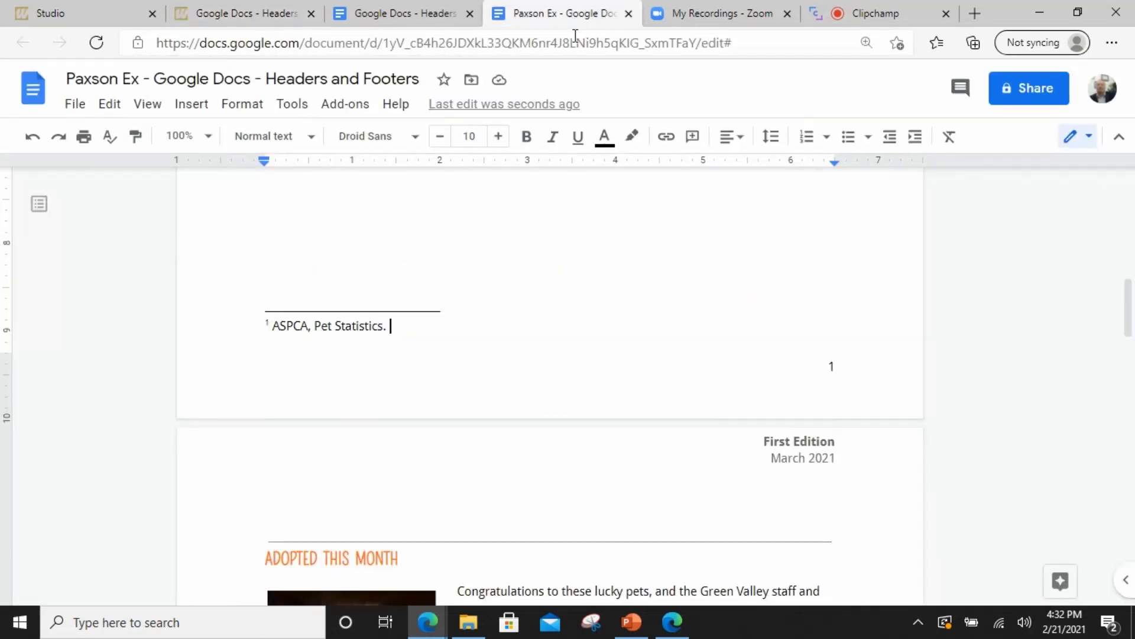
left_click_drag(392, 325, 275, 326)
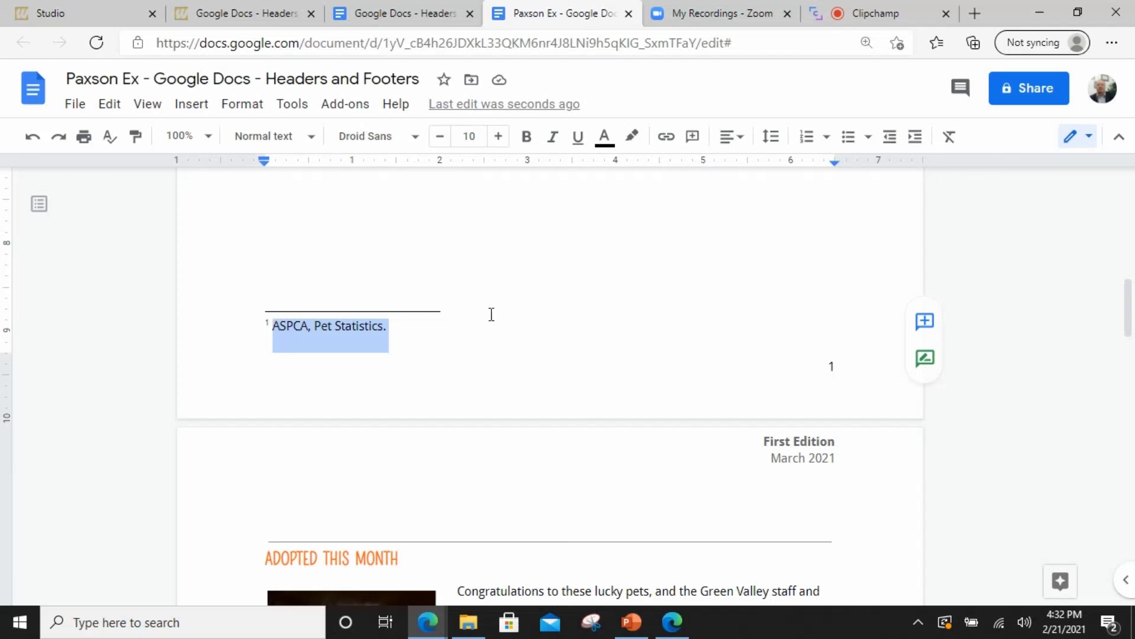
left_click(667, 139)
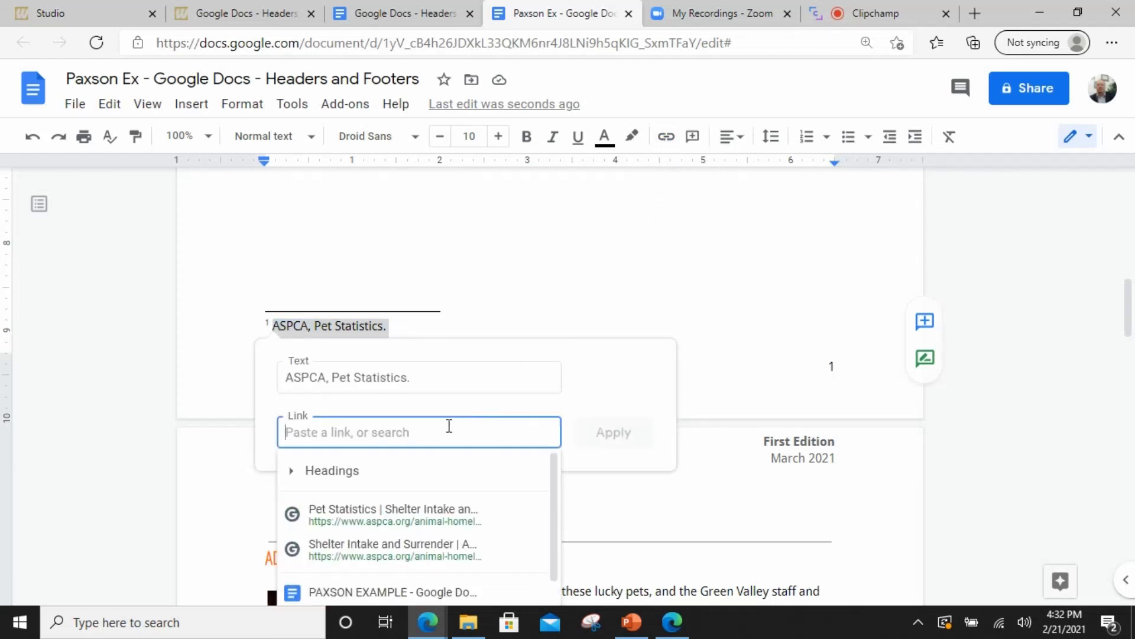
key("ctrl+v")
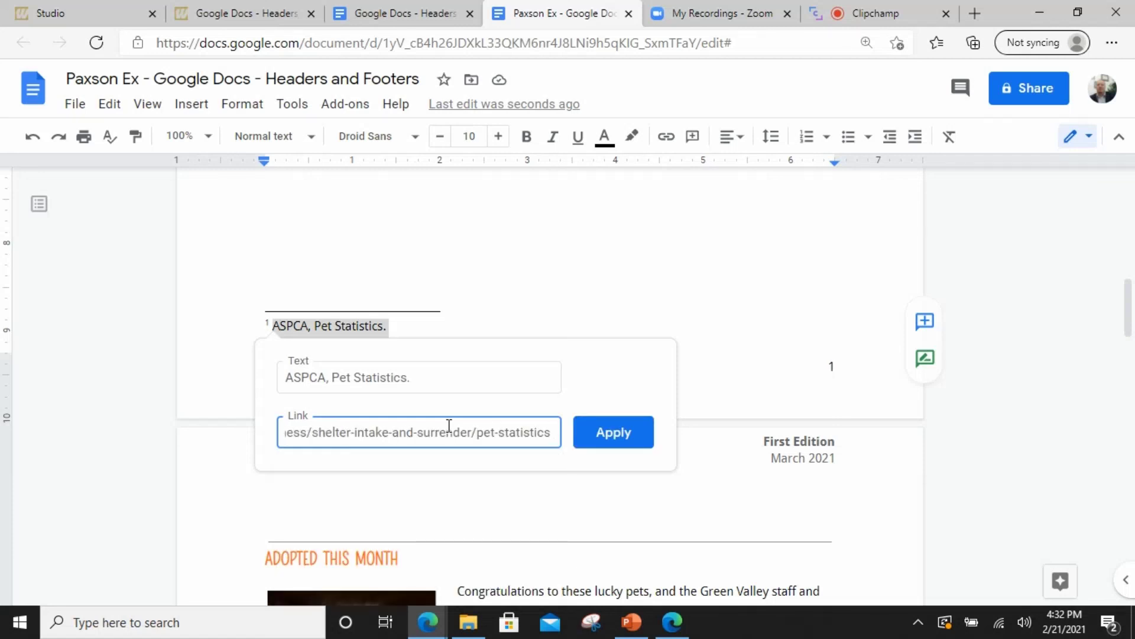
left_click(606, 441)
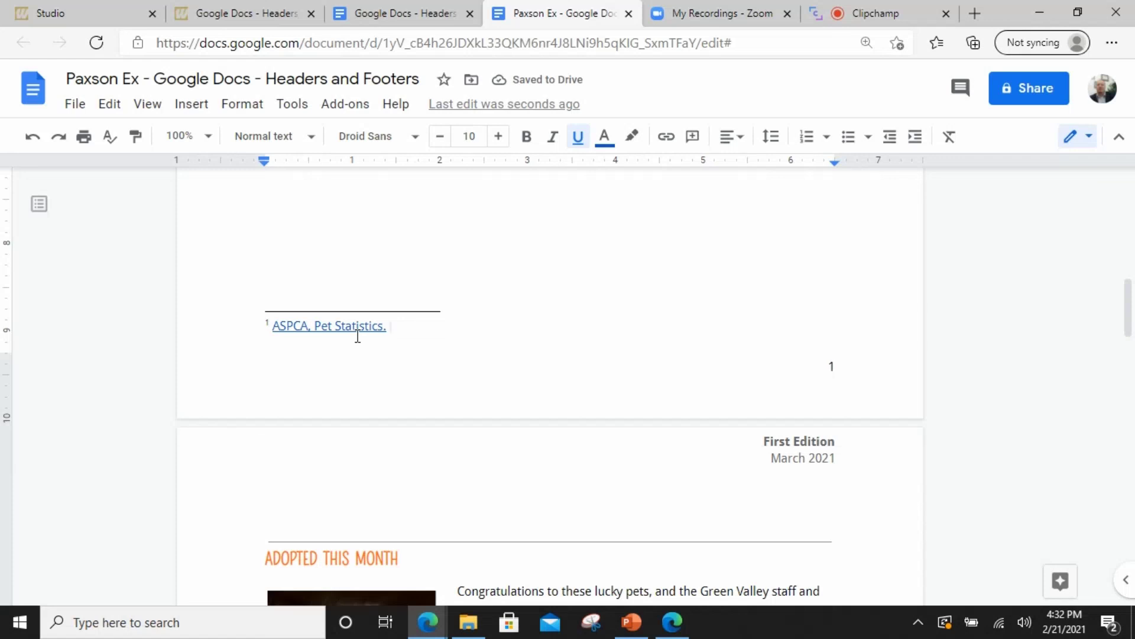
left_click(413, 264)
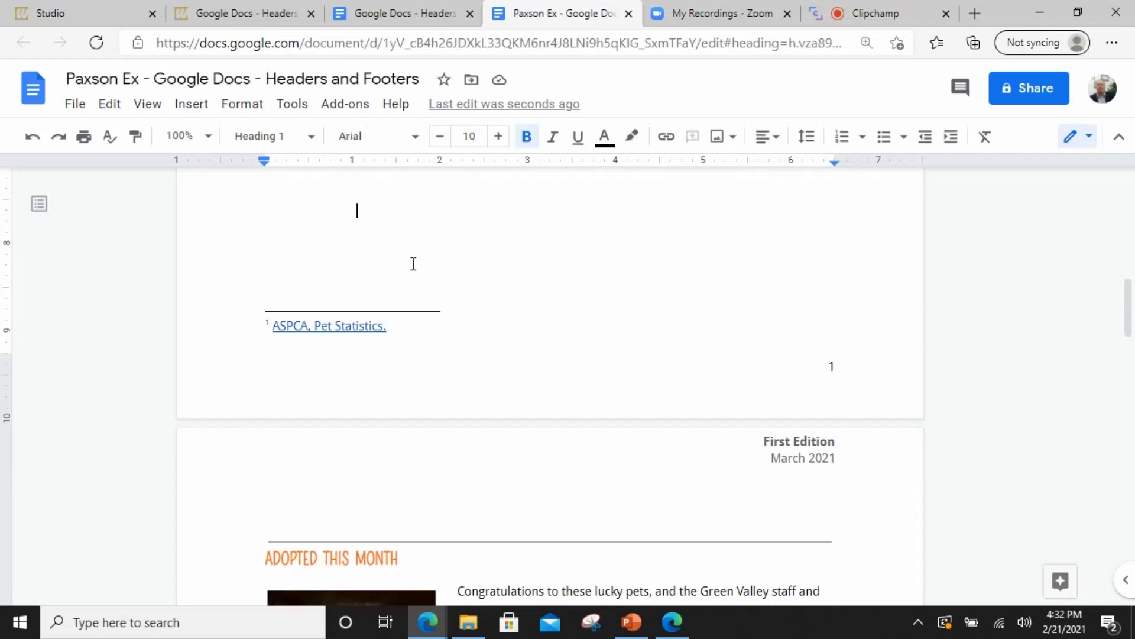
Look over the newsletter's first page and compare it with the finished sample on the assignment page
scroll(650, 308, "up", 2)
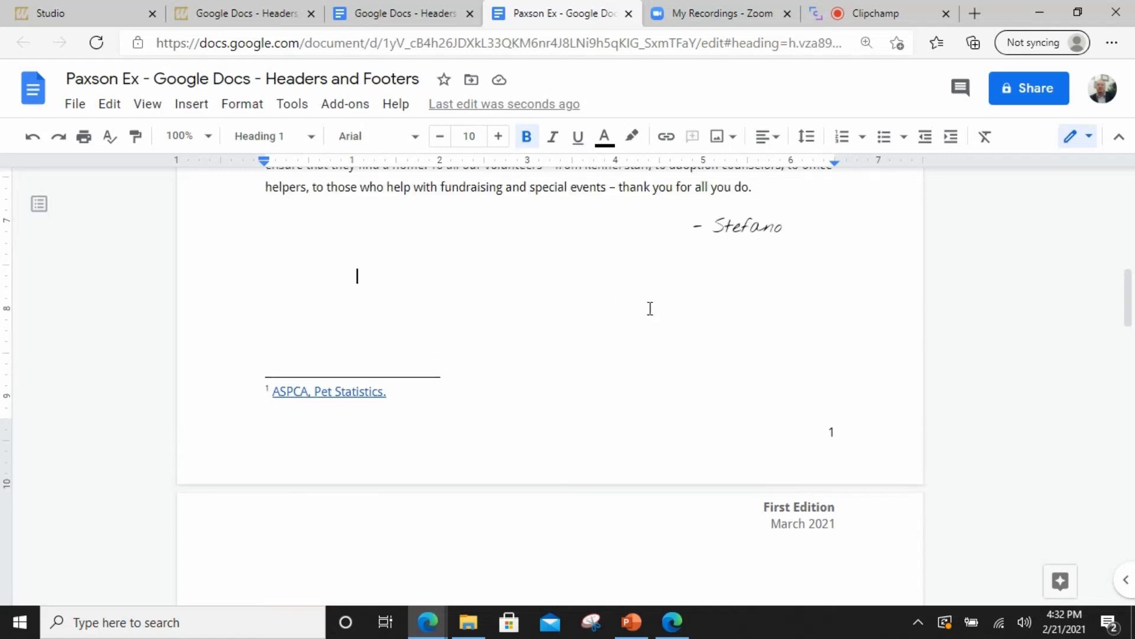
scroll(652, 308, "up", 10)
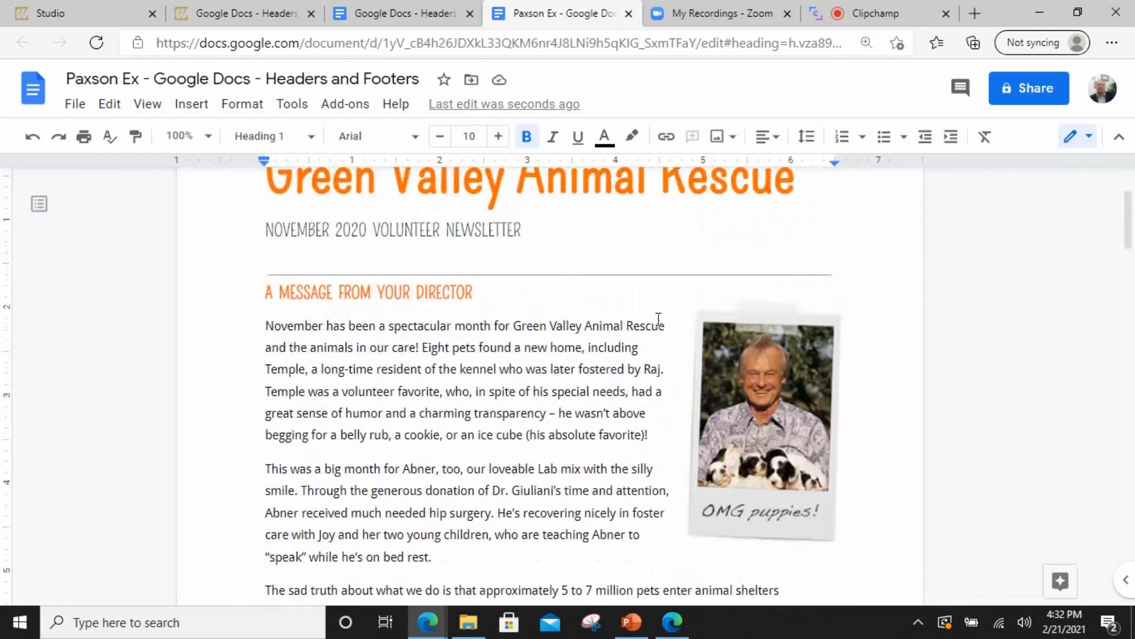
left_click(255, 13)
scroll(765, 310, "down", 5)
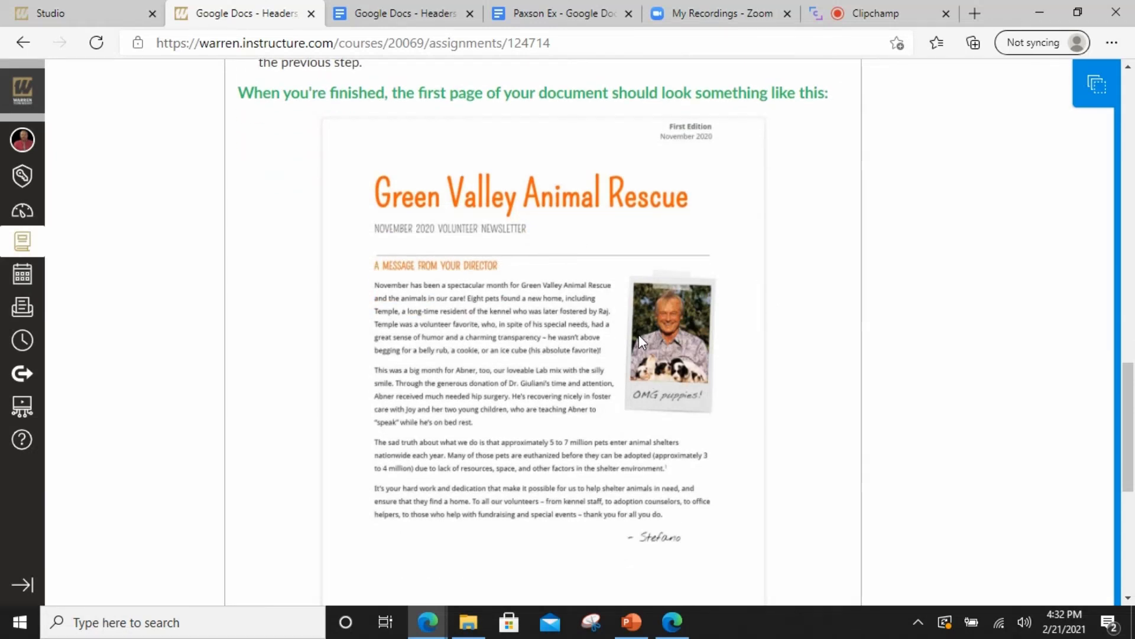
scroll(739, 333, "down", 4)
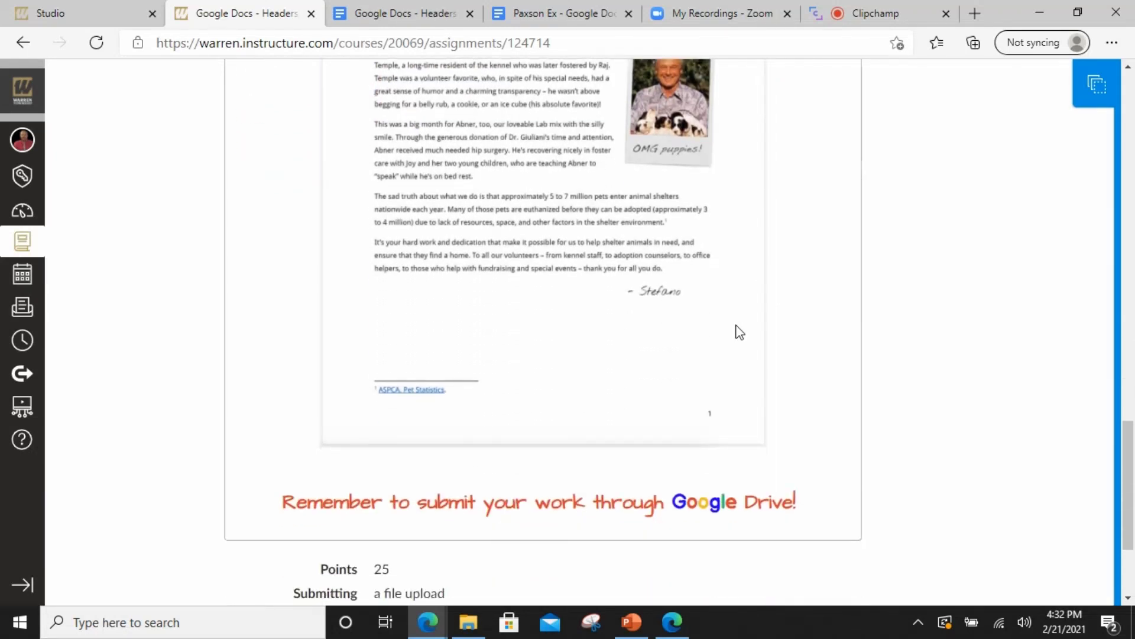